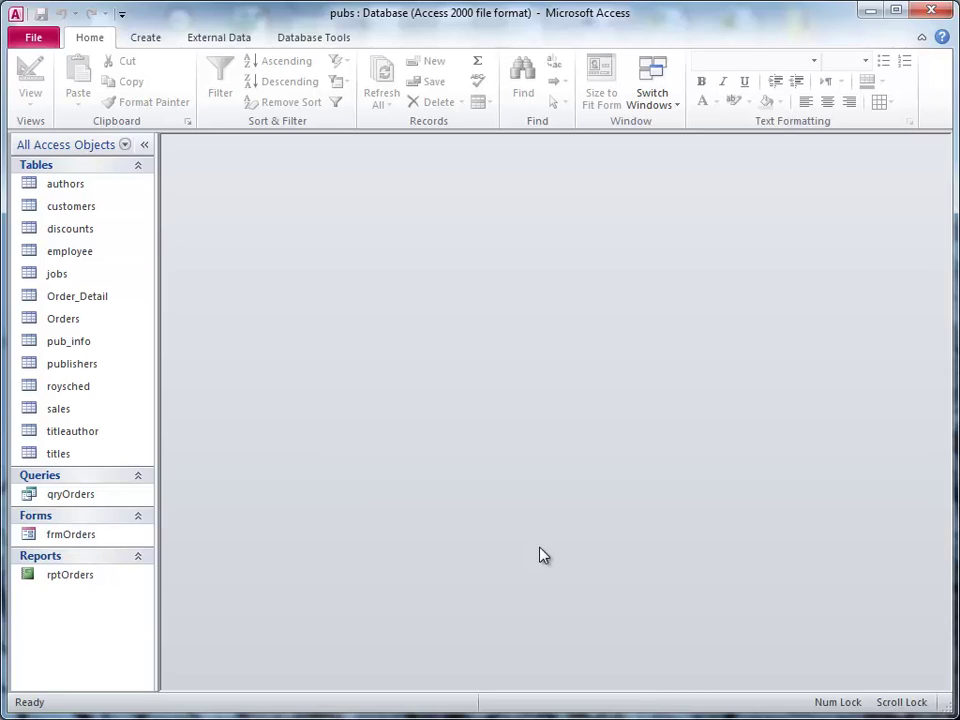
Open the frmOrders form and check the list of customer choices for Cust_ID
click(72, 536)
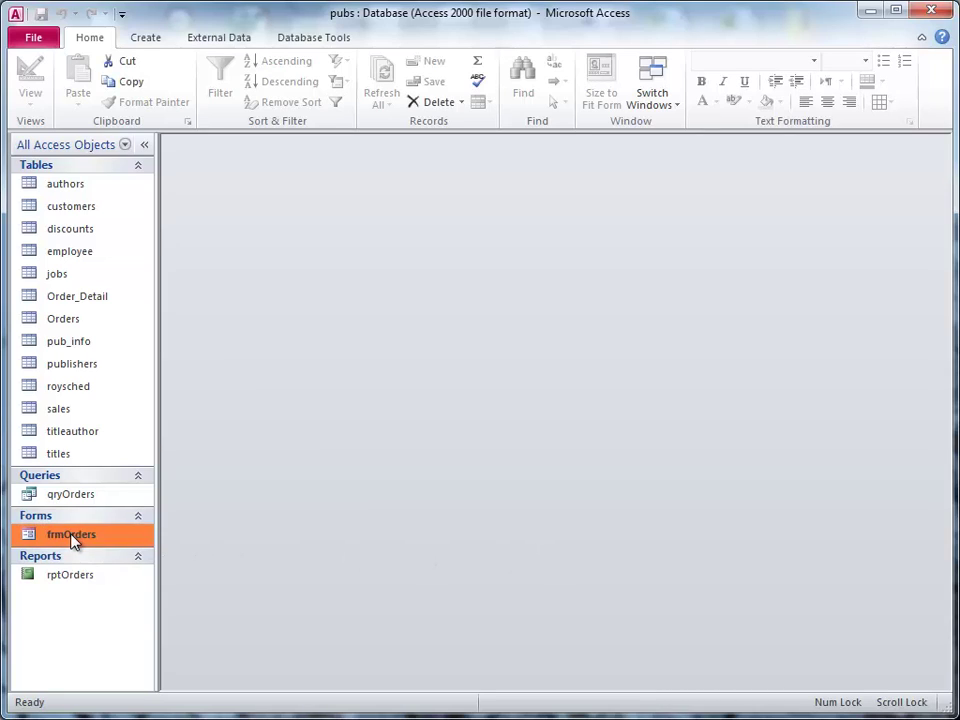
double_click(72, 536)
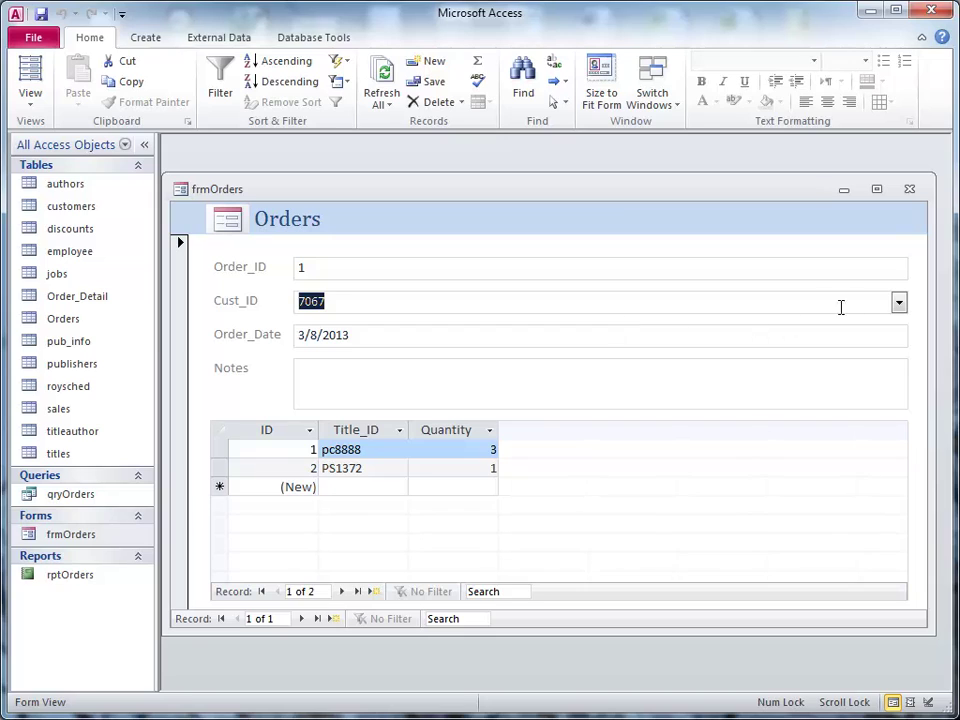
click(899, 305)
click(899, 305)
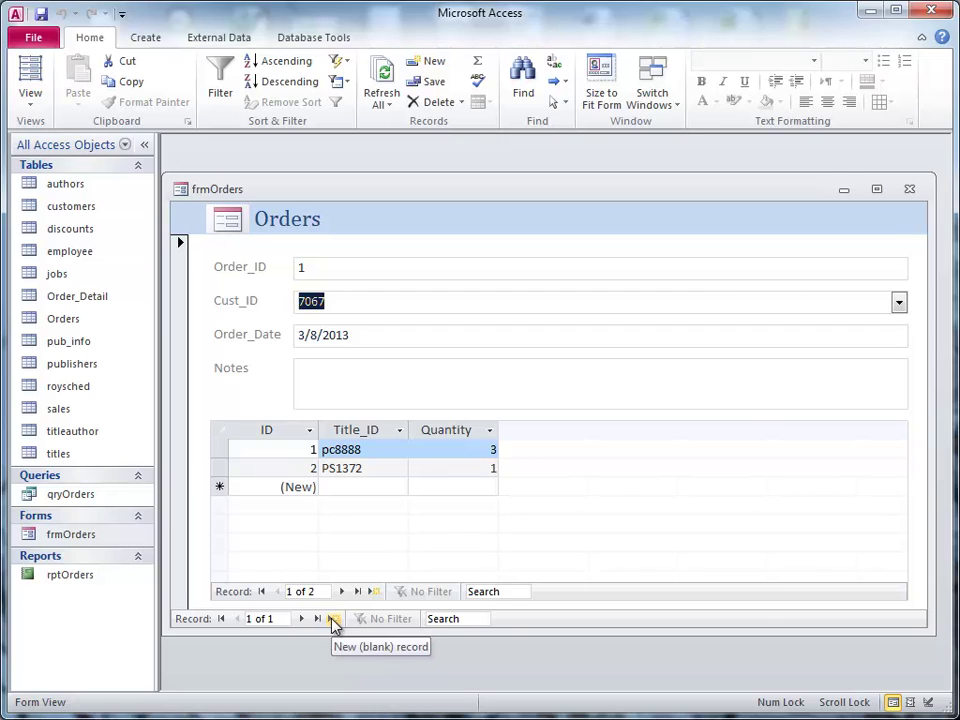
Start a new order record for News & Brews, with order date 3/13/2013 and NA as the notes
click(333, 619)
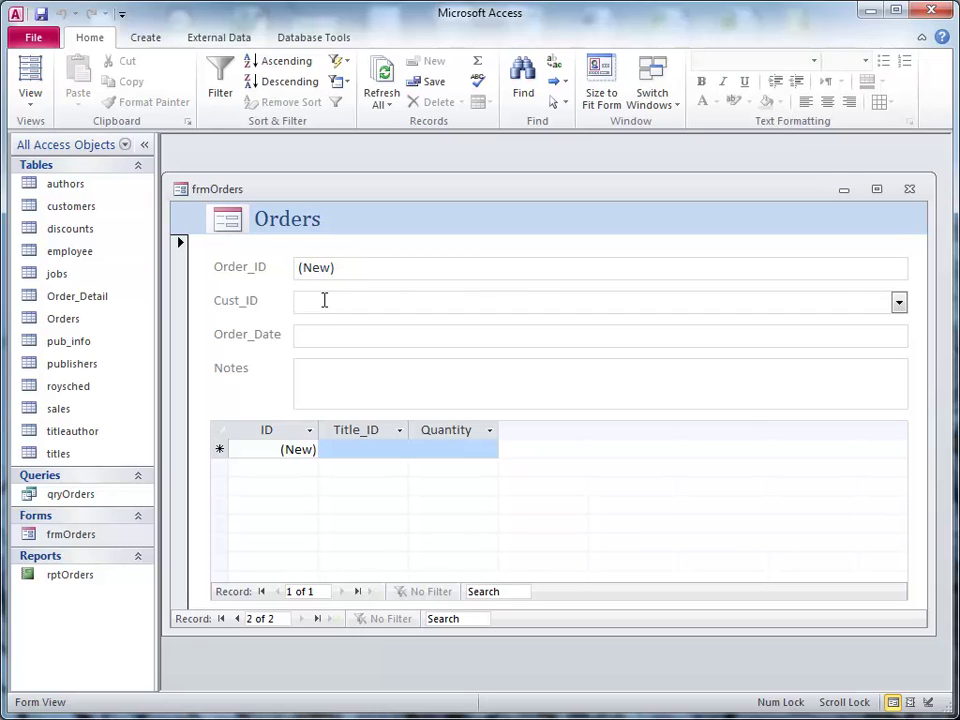
click(900, 303)
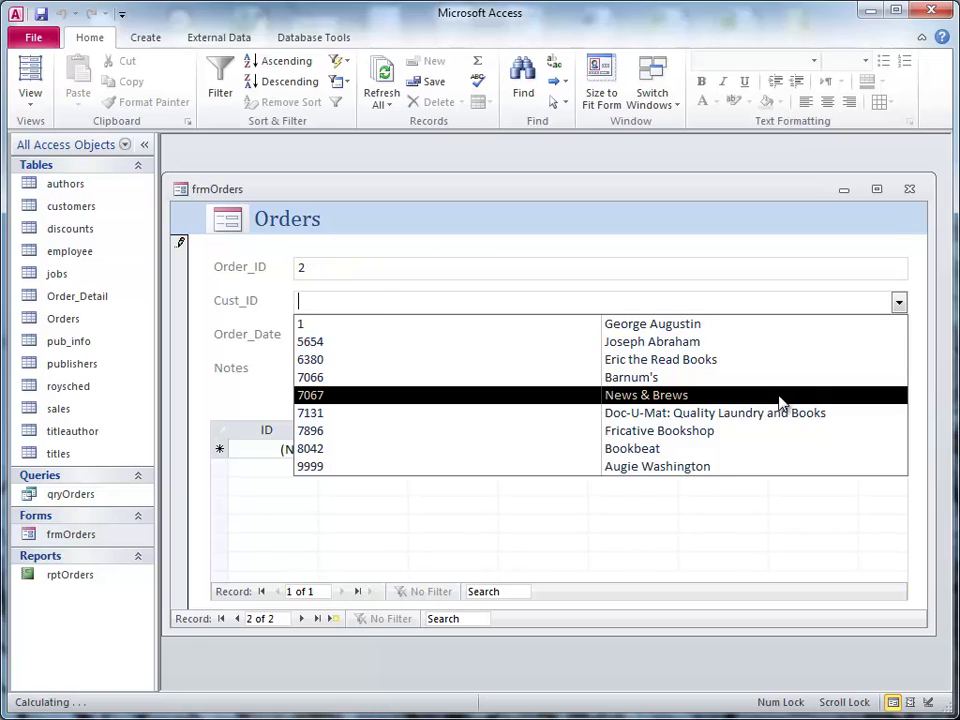
click(780, 397)
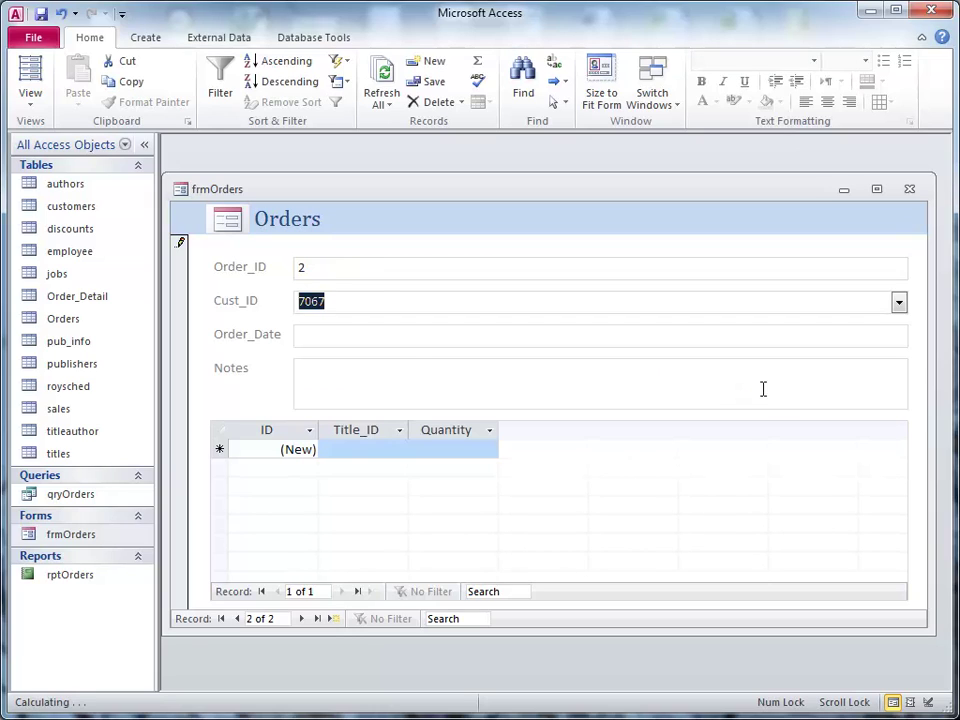
click(321, 339)
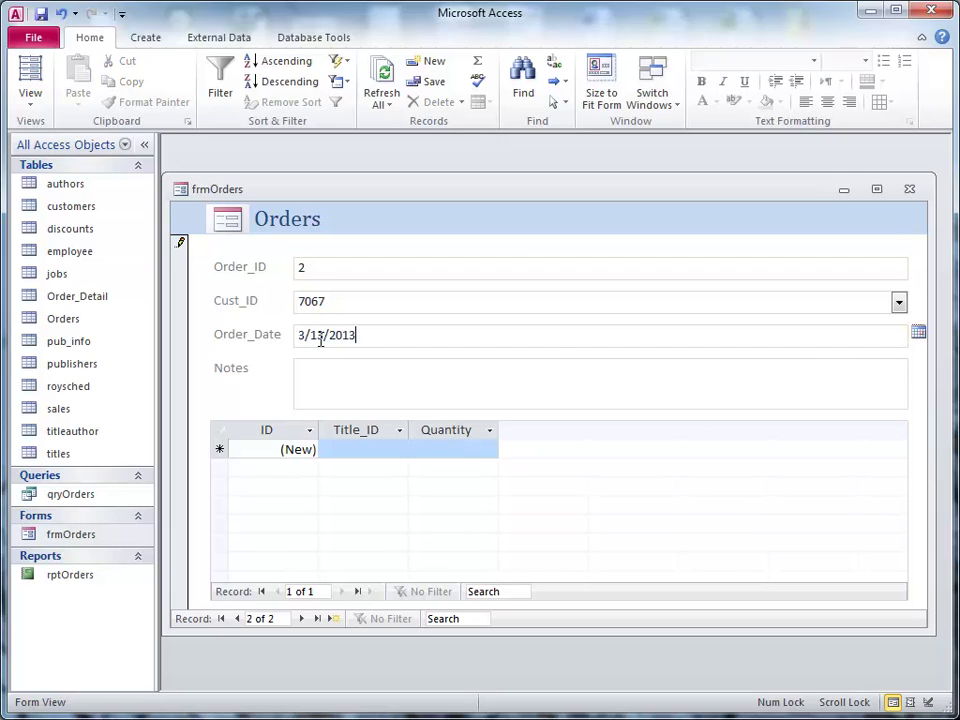
click(326, 383)
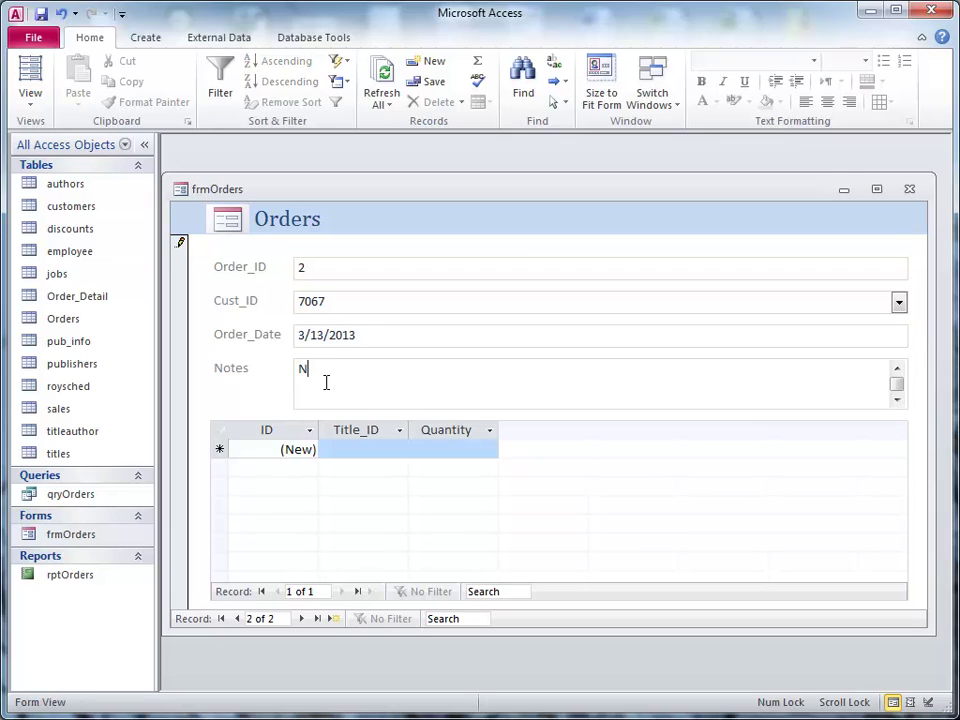
Look up title IDs in the titles table and add ps2091 and ps1372 as lines of the new order
click(365, 449)
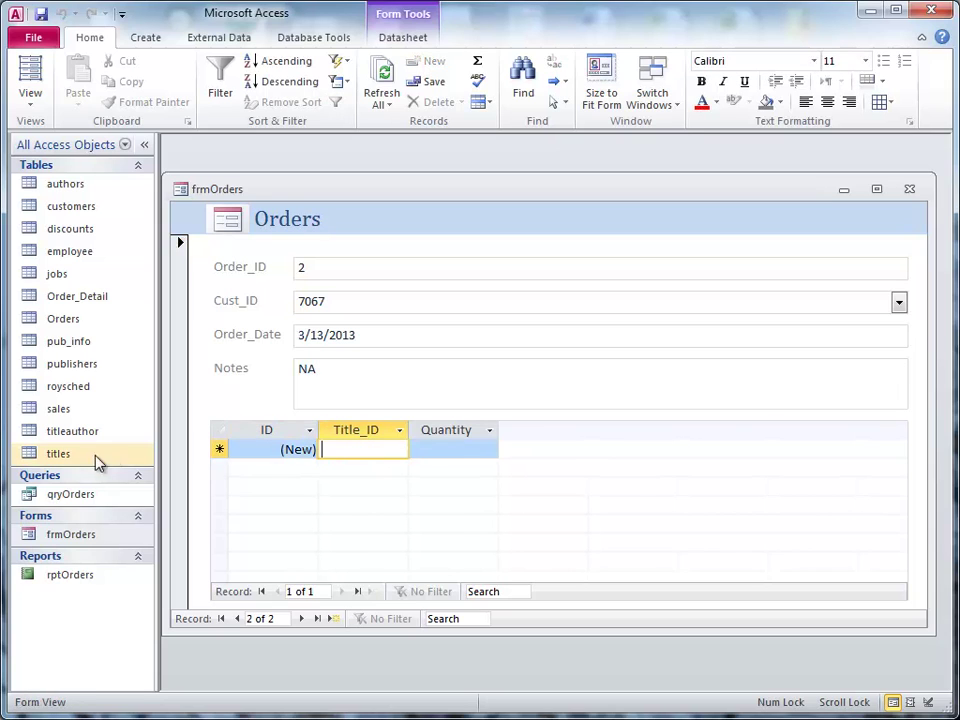
double_click(60, 455)
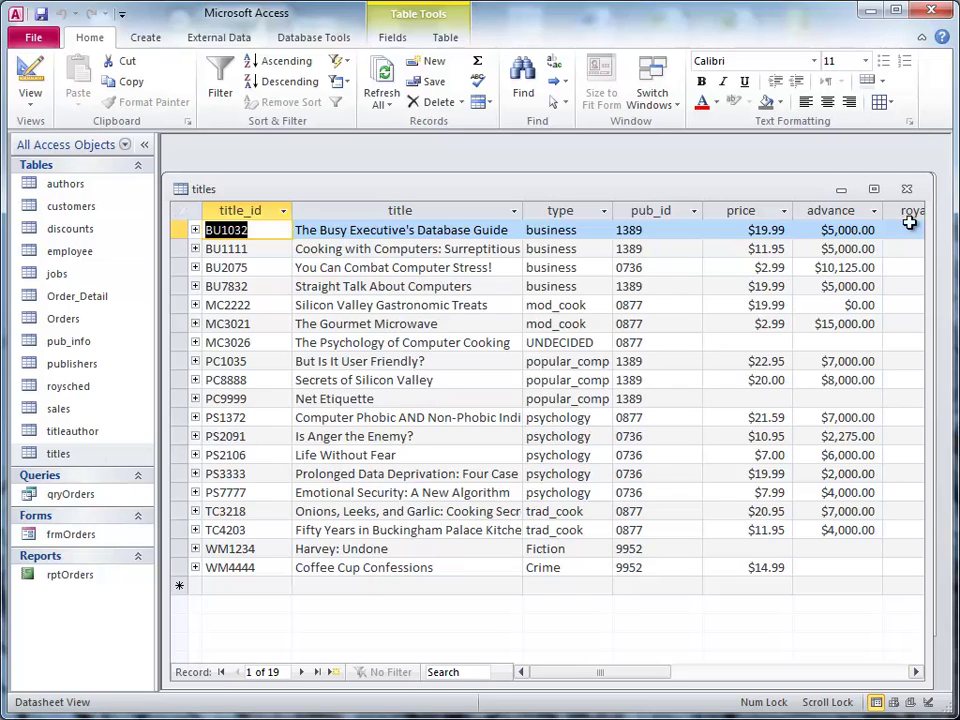
click(906, 188)
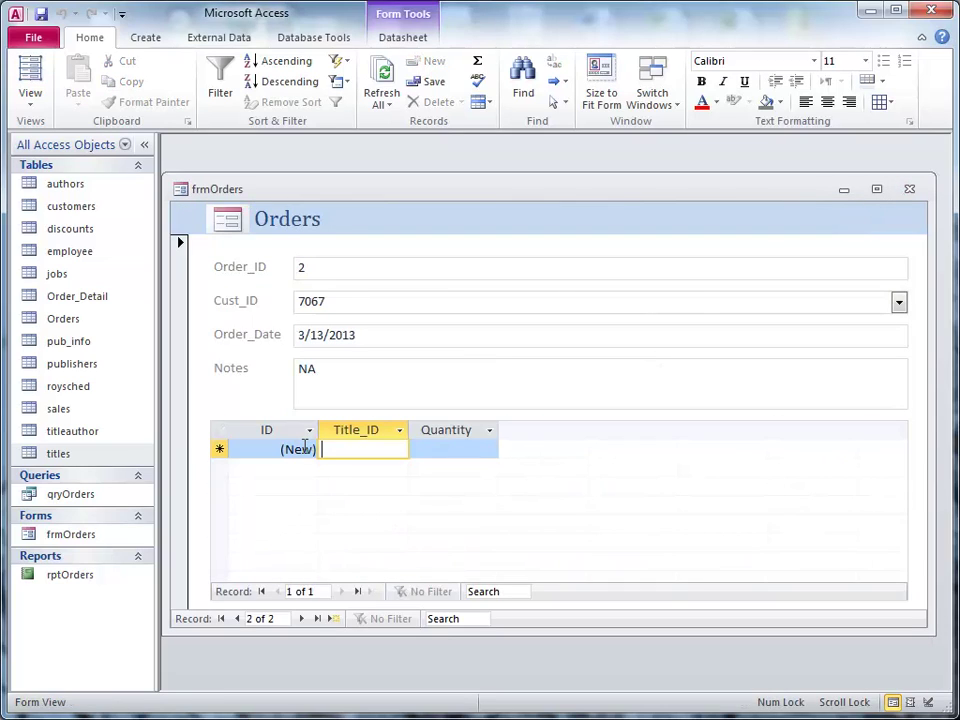
text(ps2091)
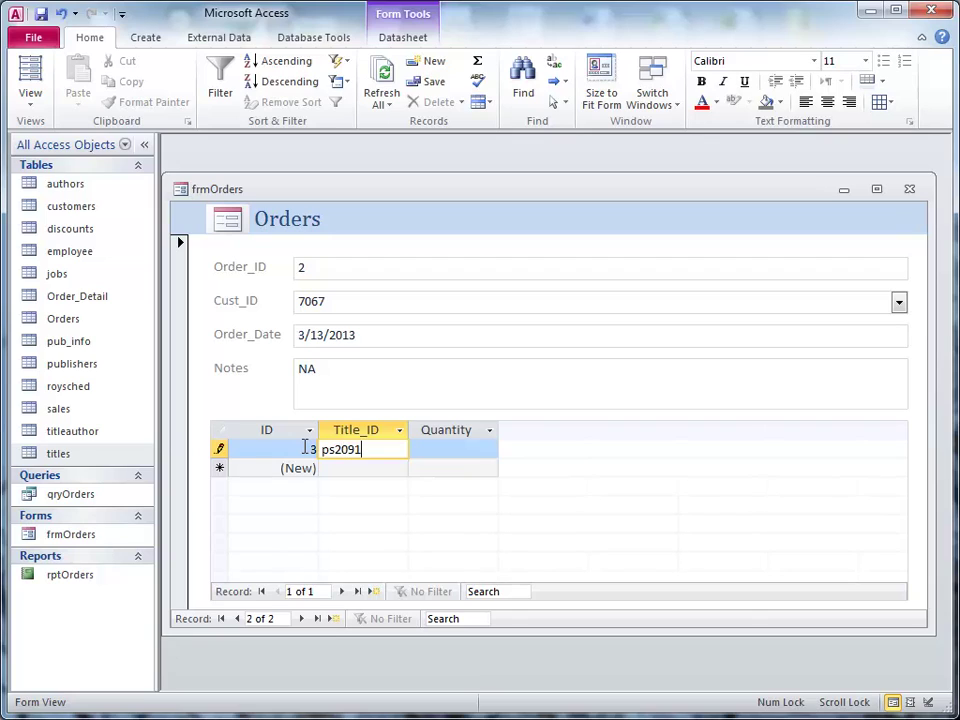
click(330, 466)
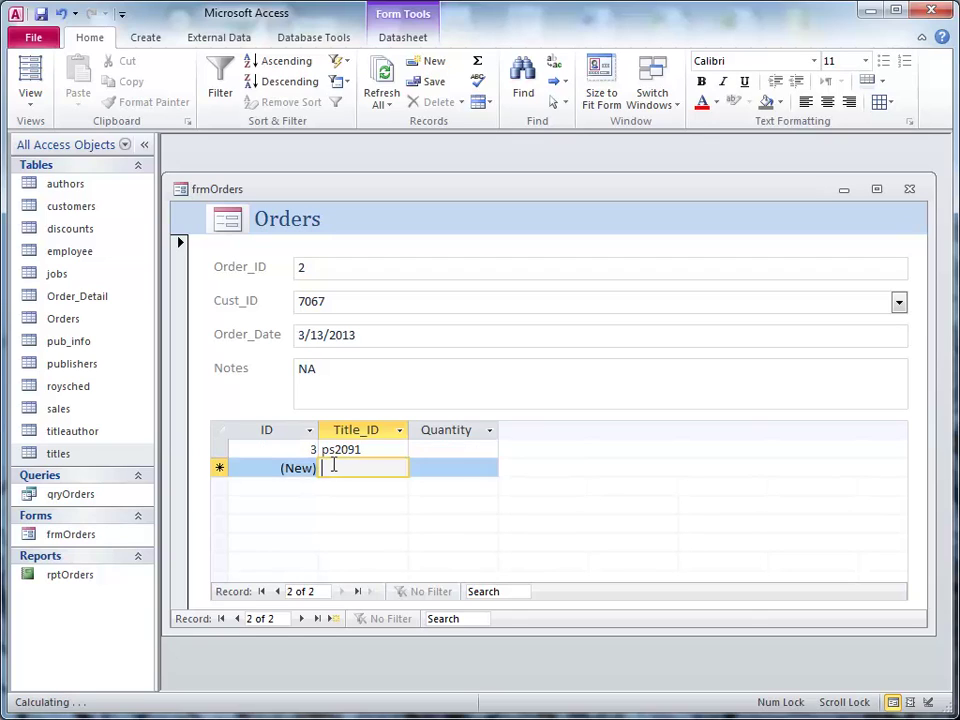
text(ps)
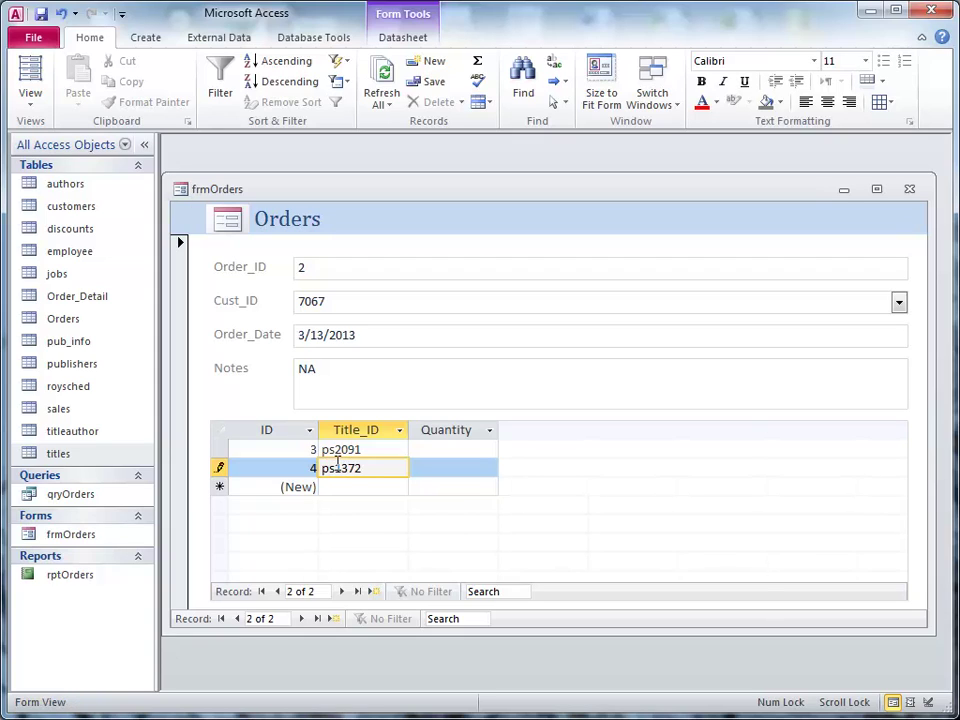
text(1372)
click(366, 484)
Check the books in the titles table again and set the quantity to 2 for ps2091 and 3 for ps1372
click(435, 451)
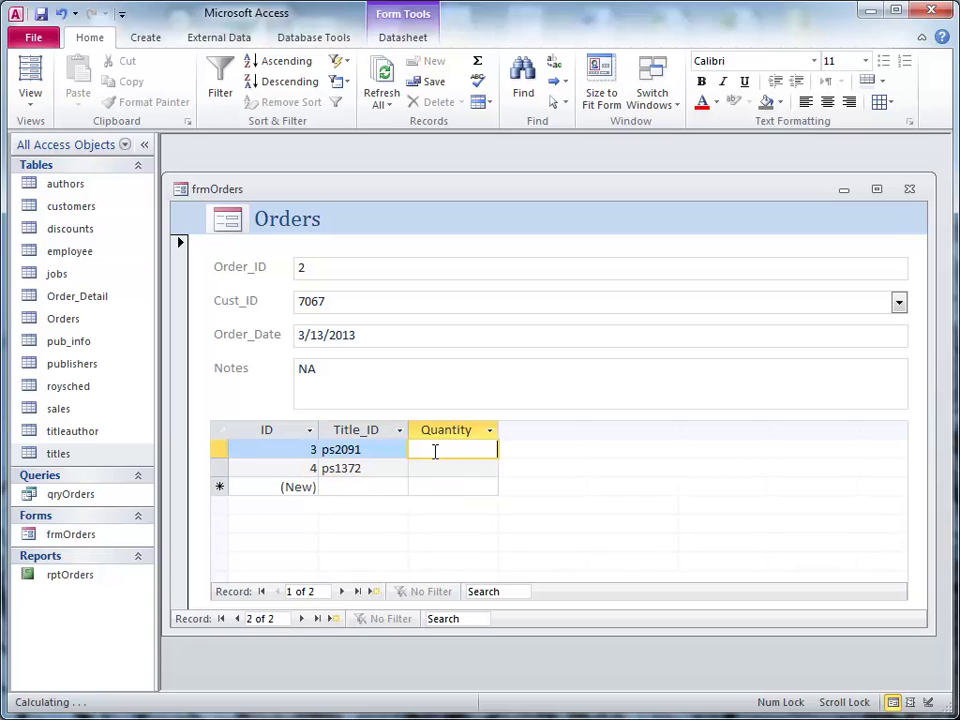
double_click(62, 454)
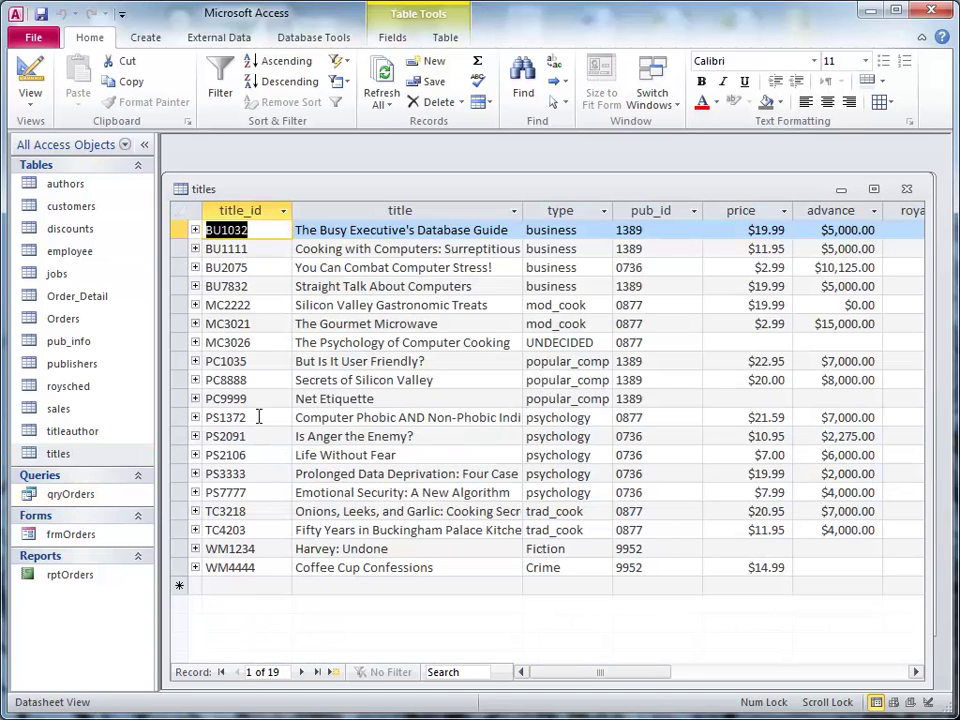
click(907, 192)
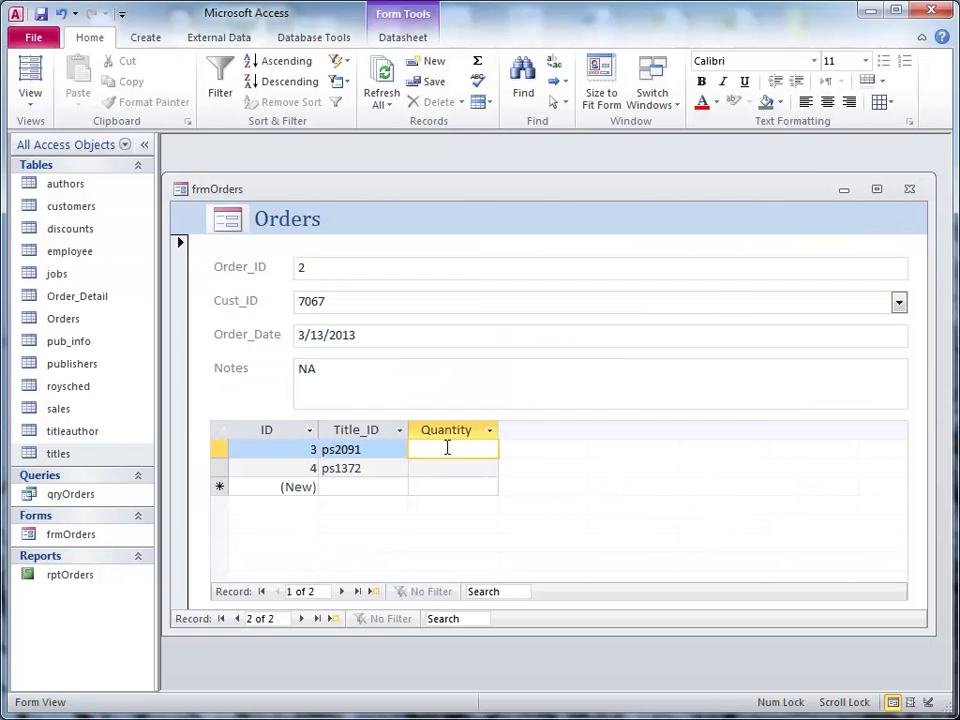
text(2)
click(461, 466)
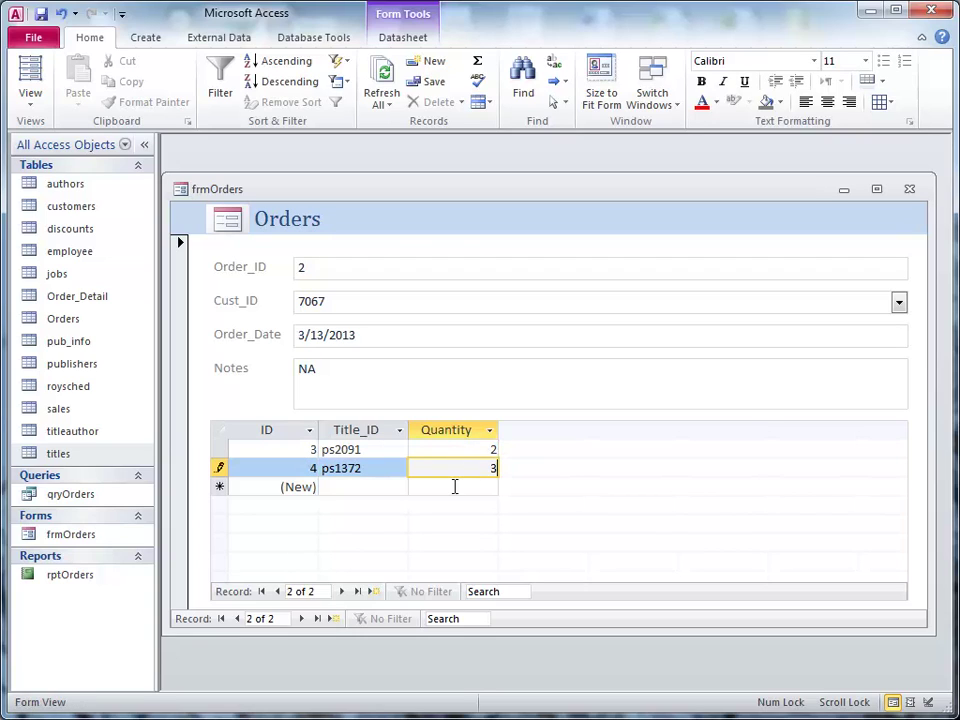
click(430, 488)
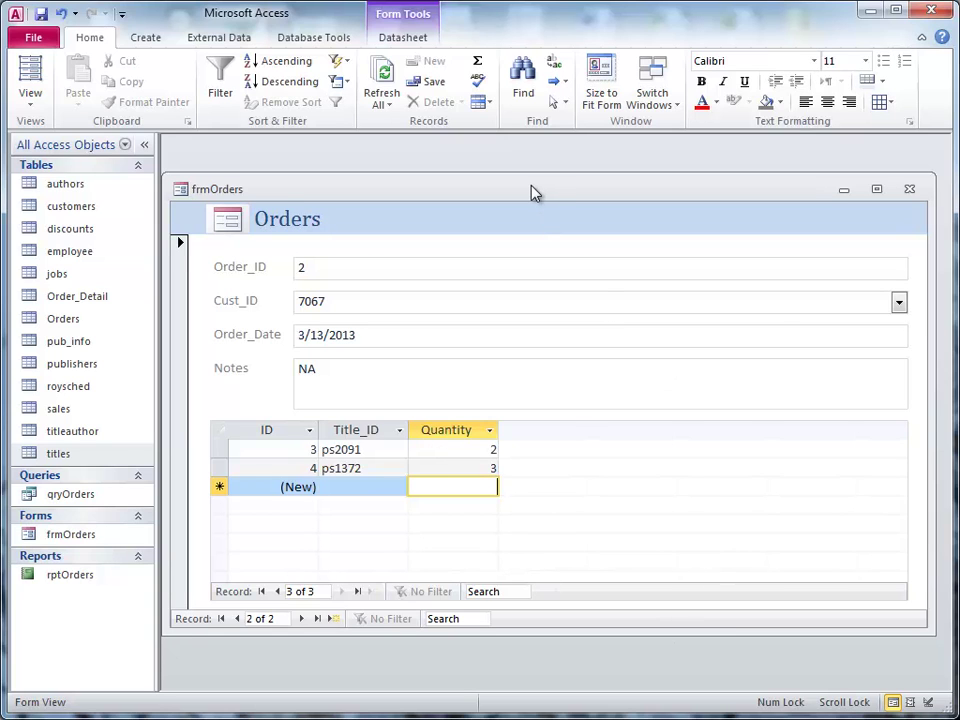
Move the frmOrders window up, stretch it taller, and switch the form to Design View with the property sheet closed
drag(531, 193, 536, 159)
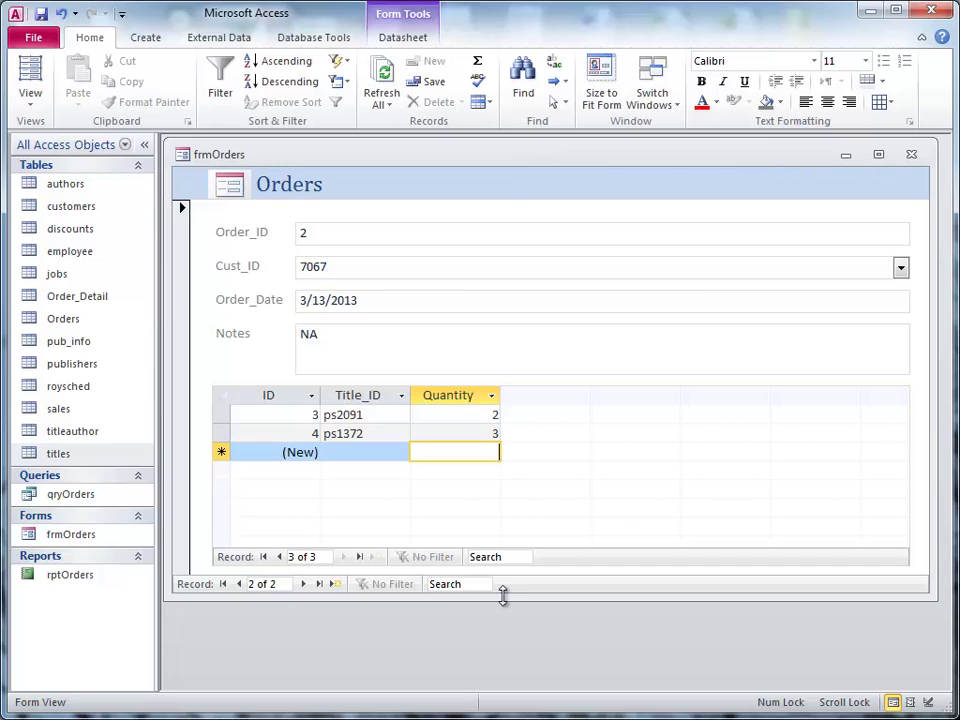
drag(503, 595, 504, 686)
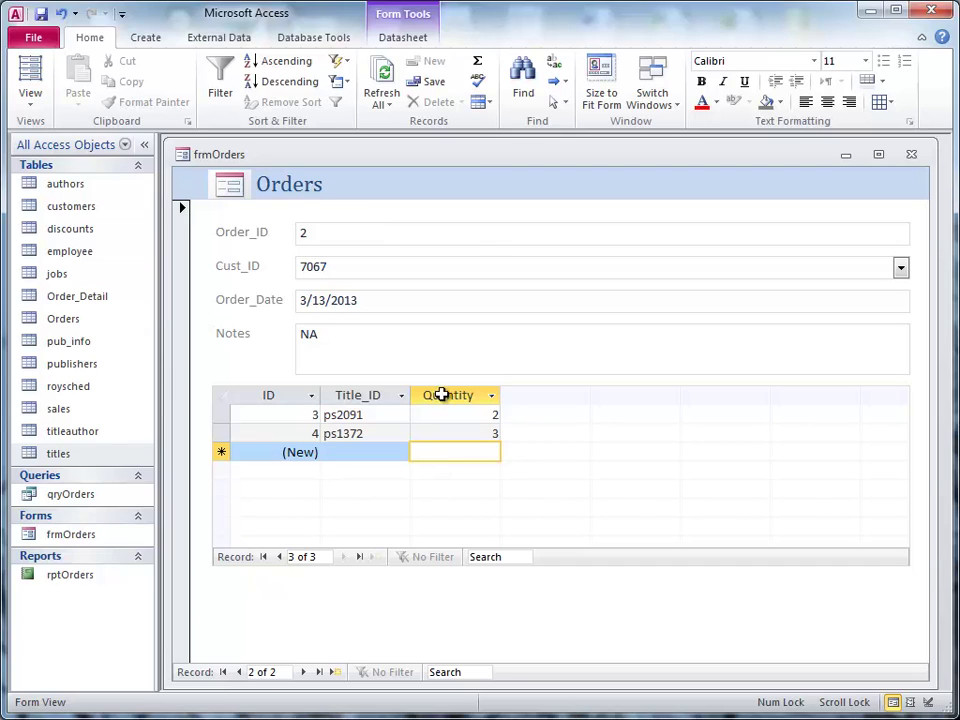
right_click(459, 160)
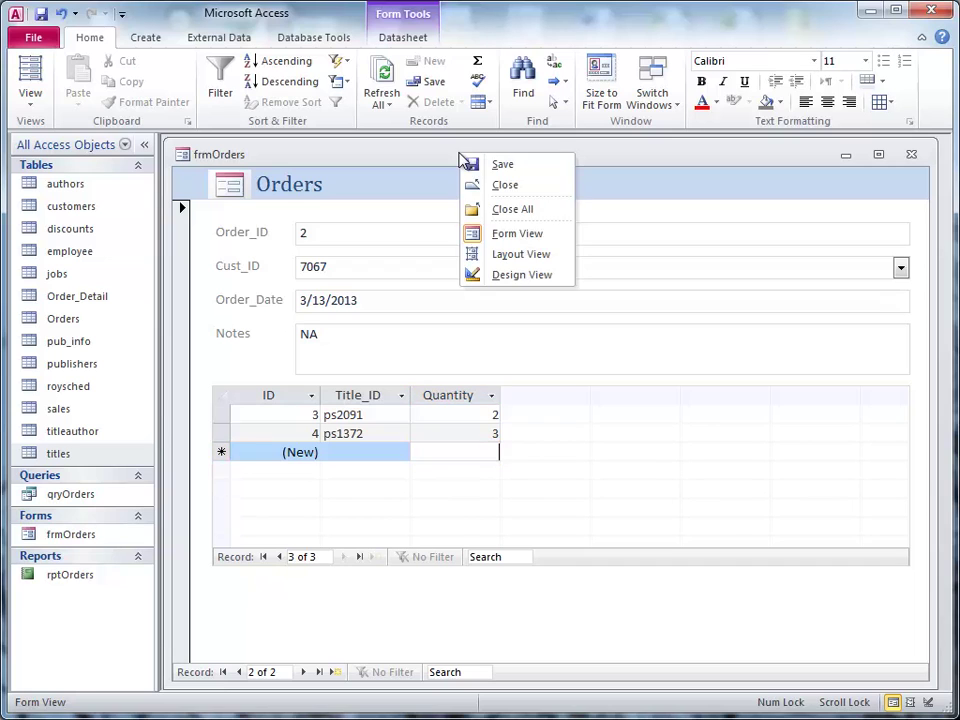
click(515, 275)
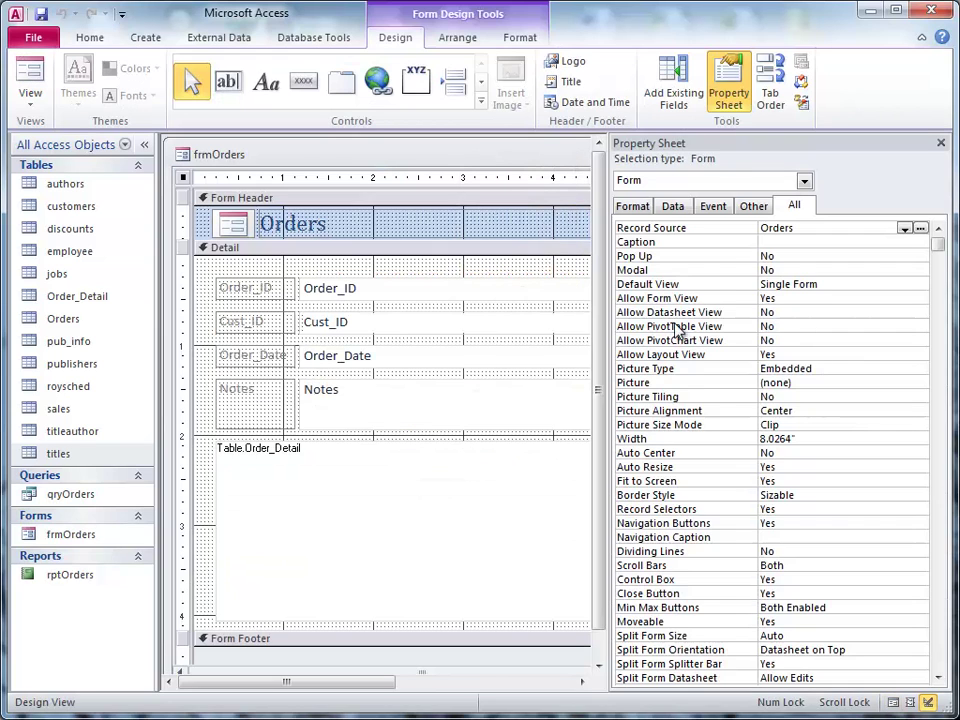
click(940, 142)
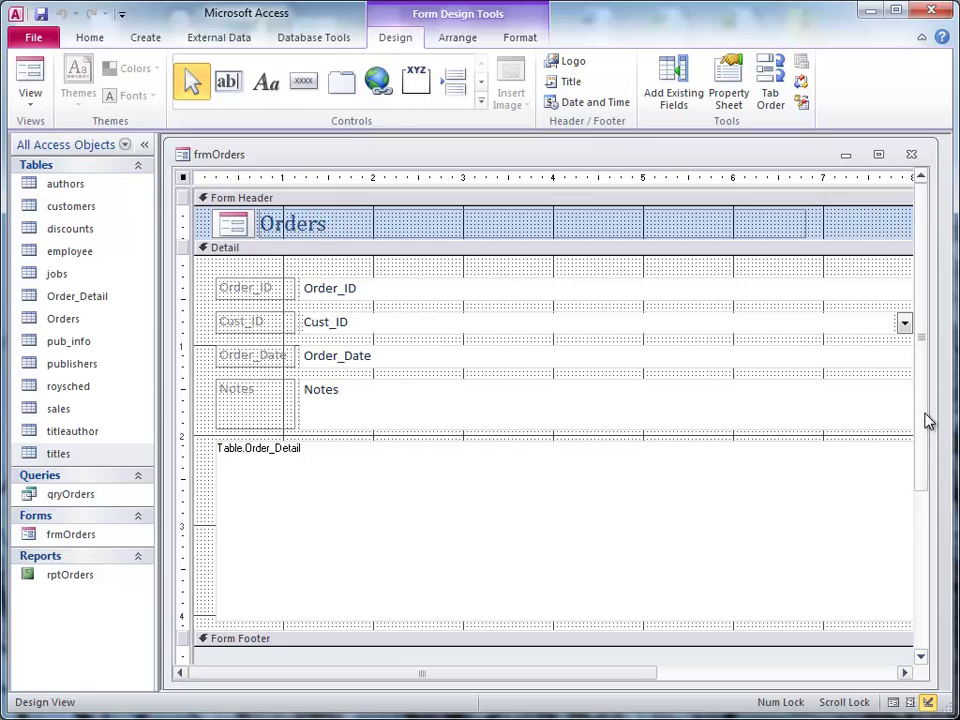
Extend the Detail section to about 5.5 inches and draw a command button about 1.5 by 0.5 inches below the subform
drag(928, 420, 928, 542)
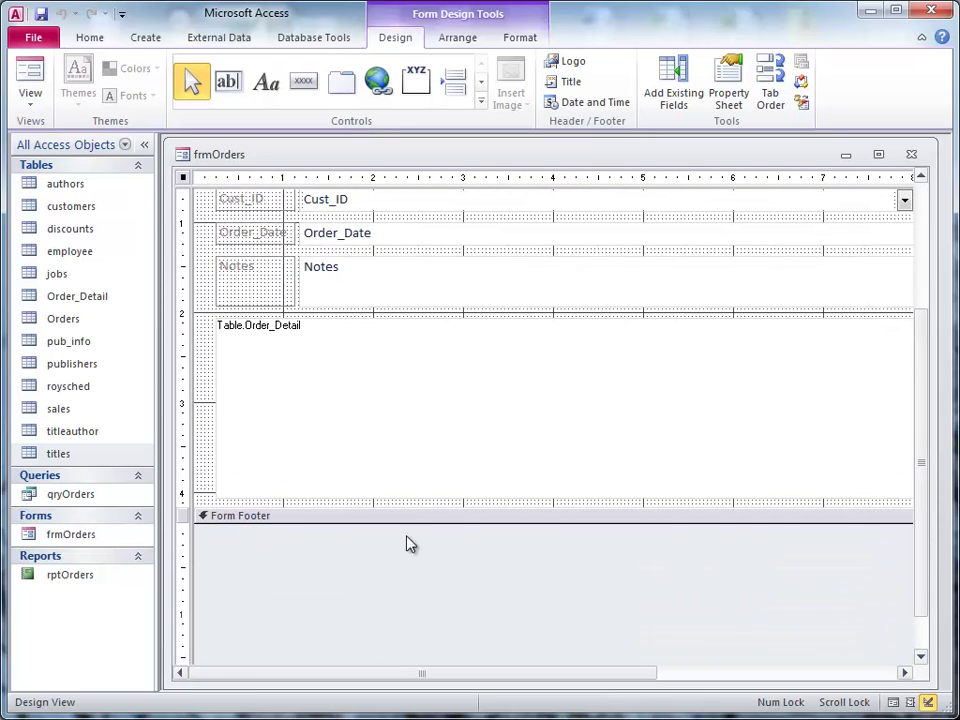
drag(403, 507, 404, 630)
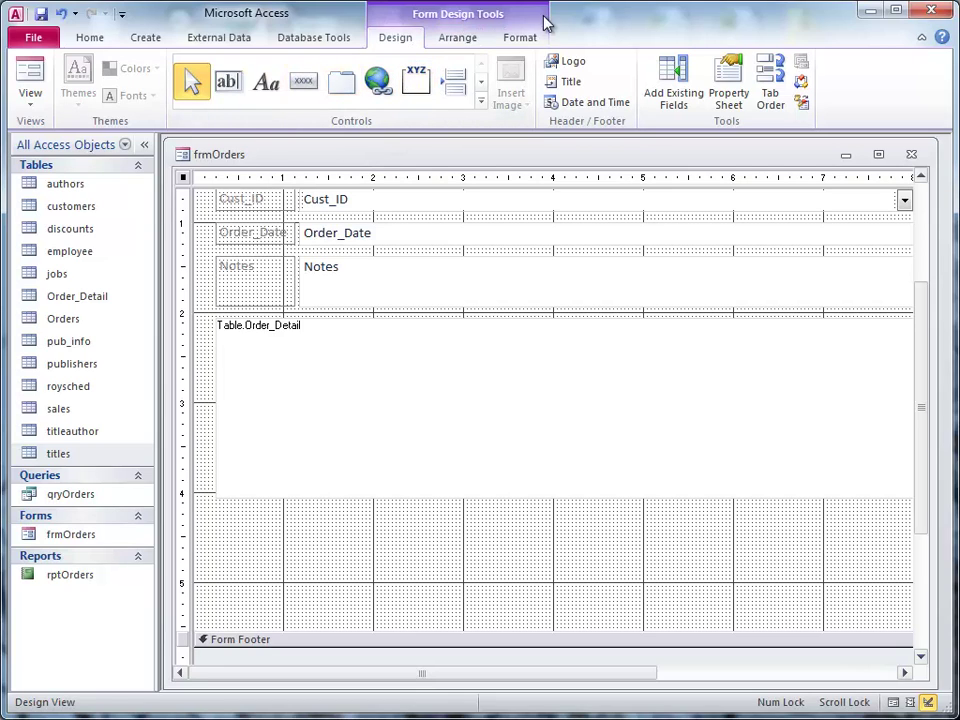
click(304, 84)
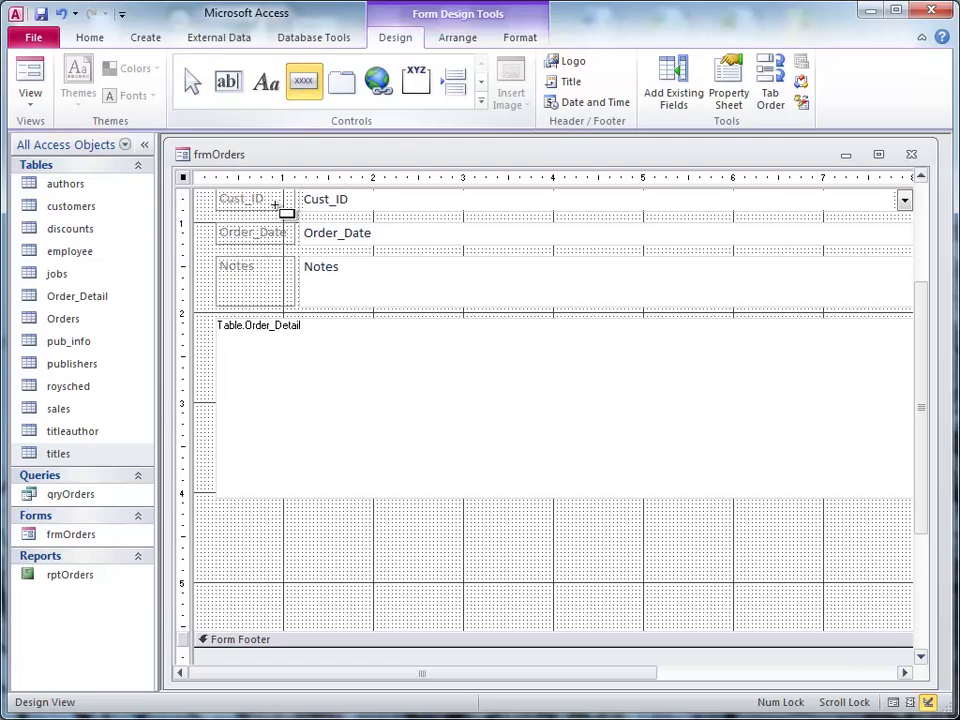
drag(227, 522, 356, 568)
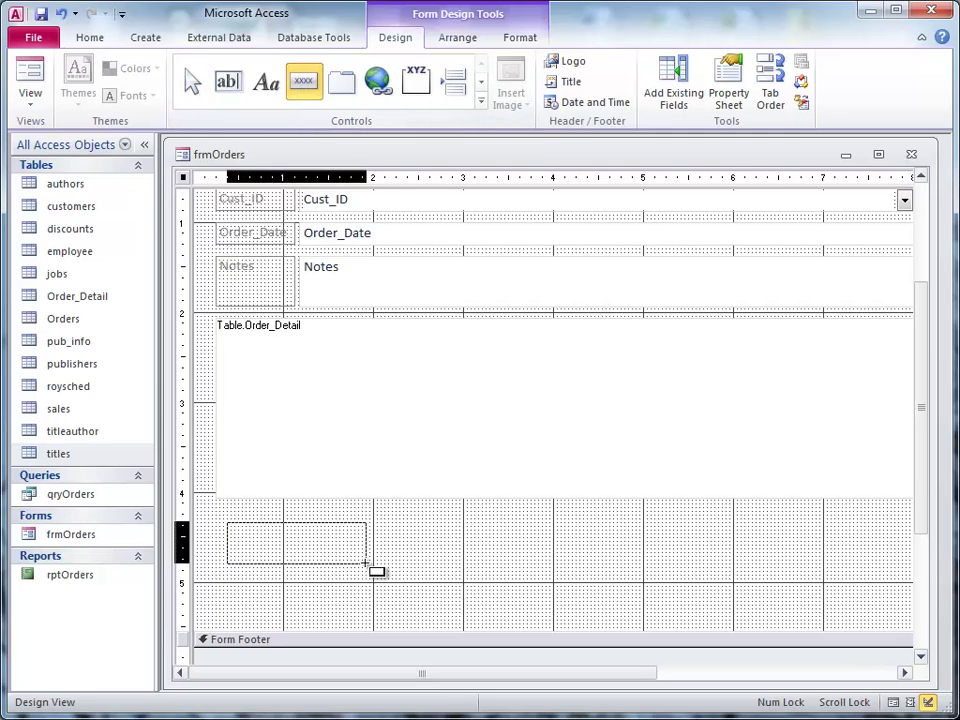
drag(366, 563, 366, 563)
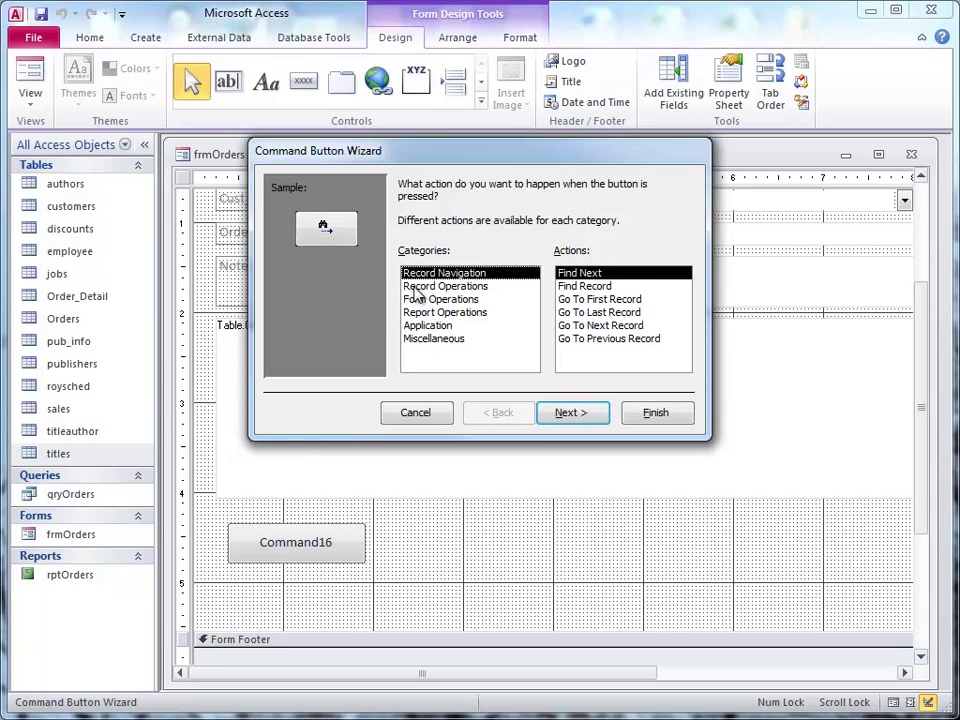
Configure the new command button with the Save Record operation, the text label Save Record and the name cmdSave
click(419, 287)
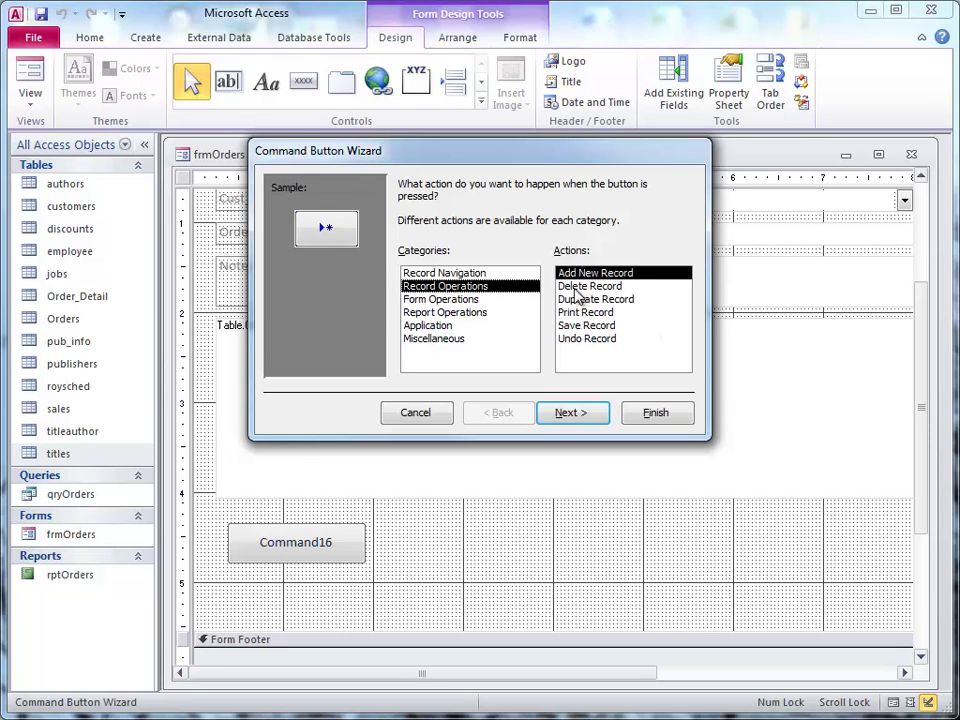
click(588, 327)
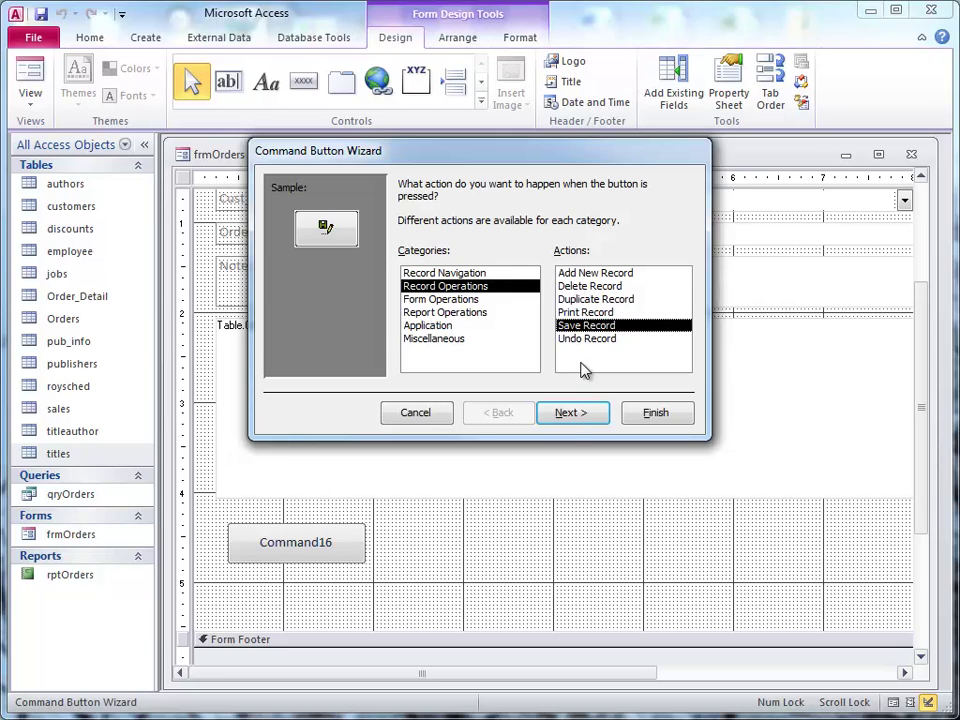
click(570, 416)
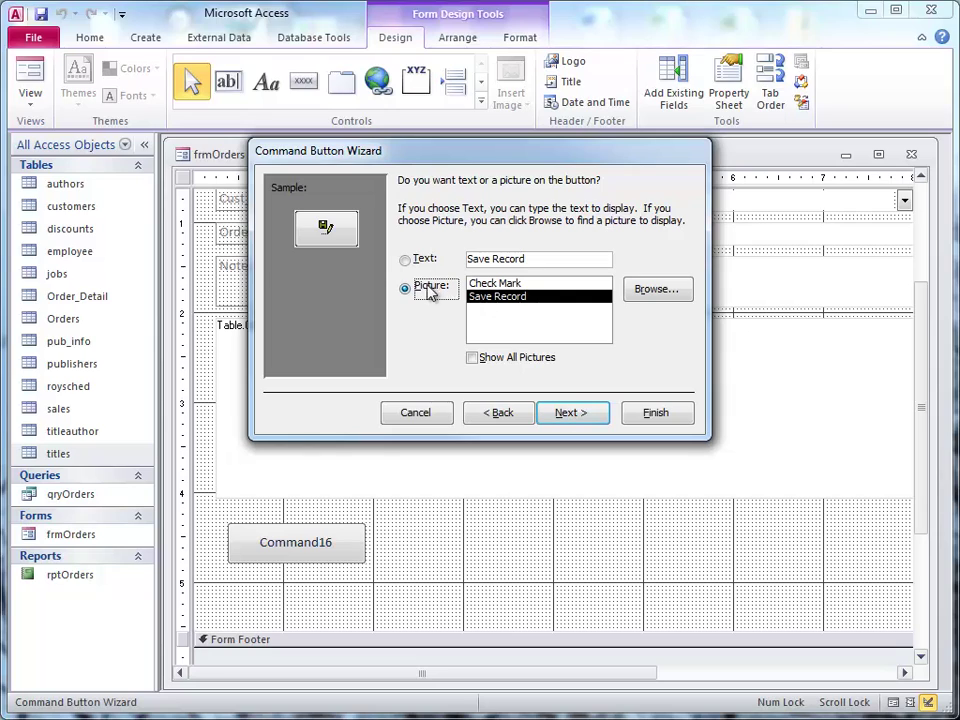
click(406, 261)
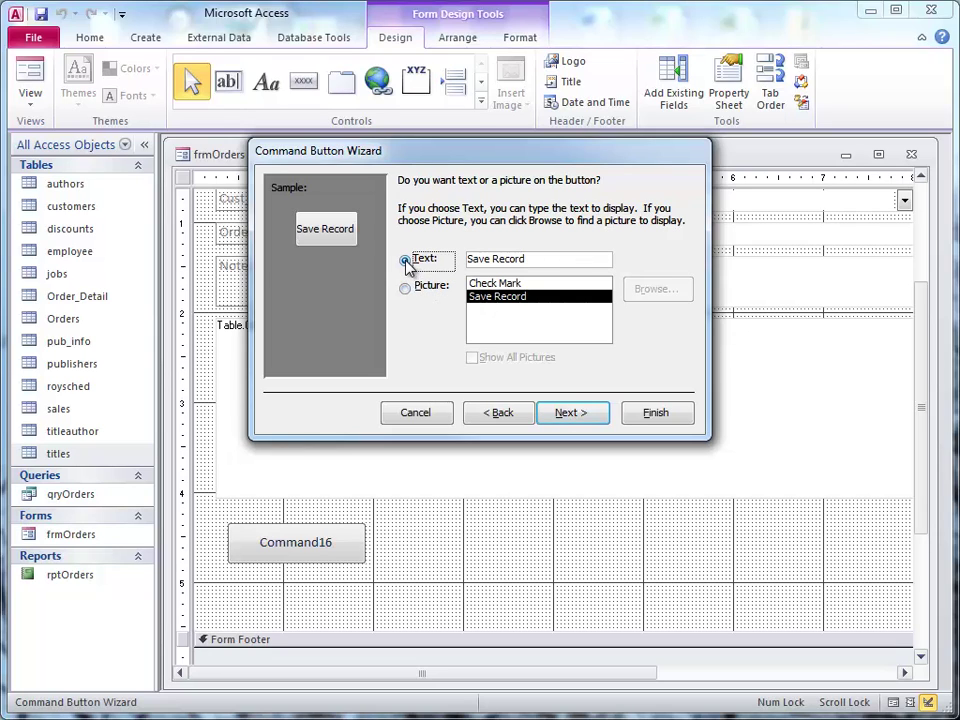
click(570, 413)
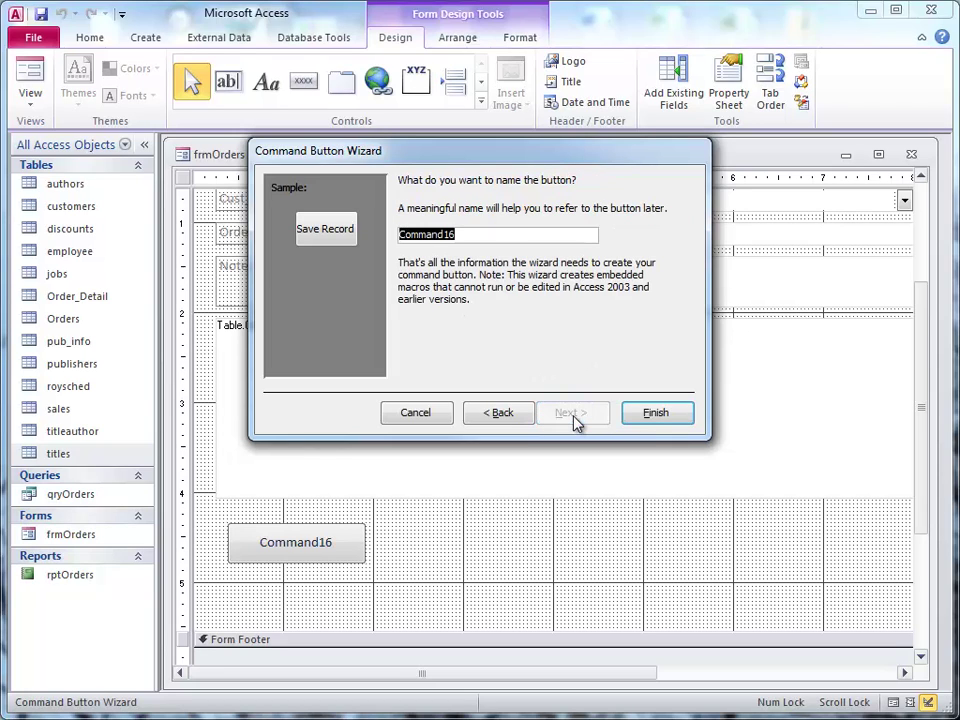
text(cmdSave)
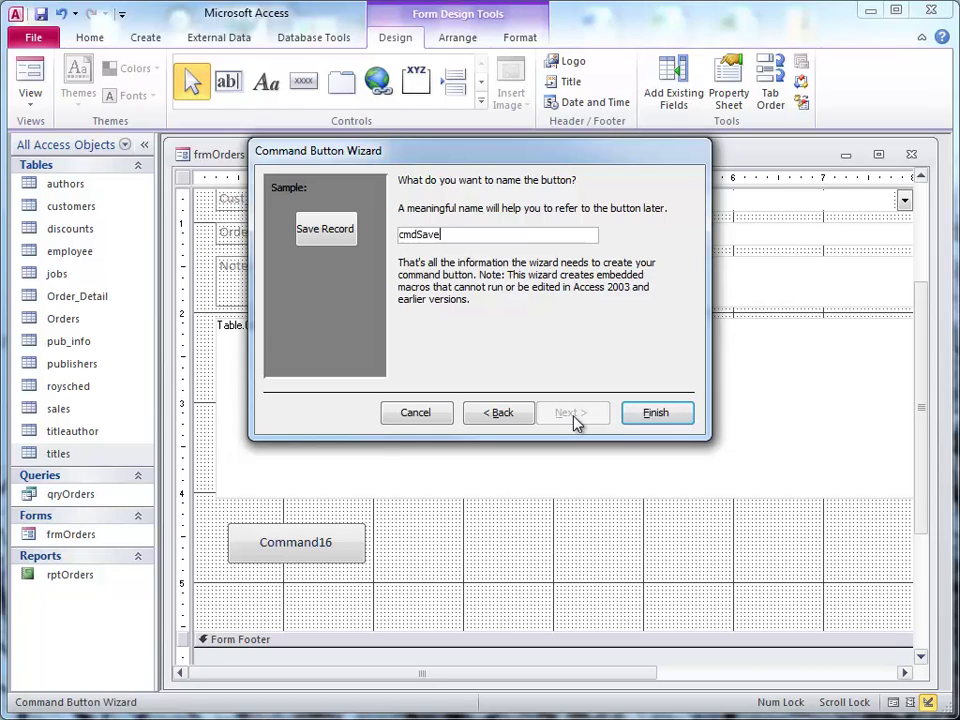
click(664, 420)
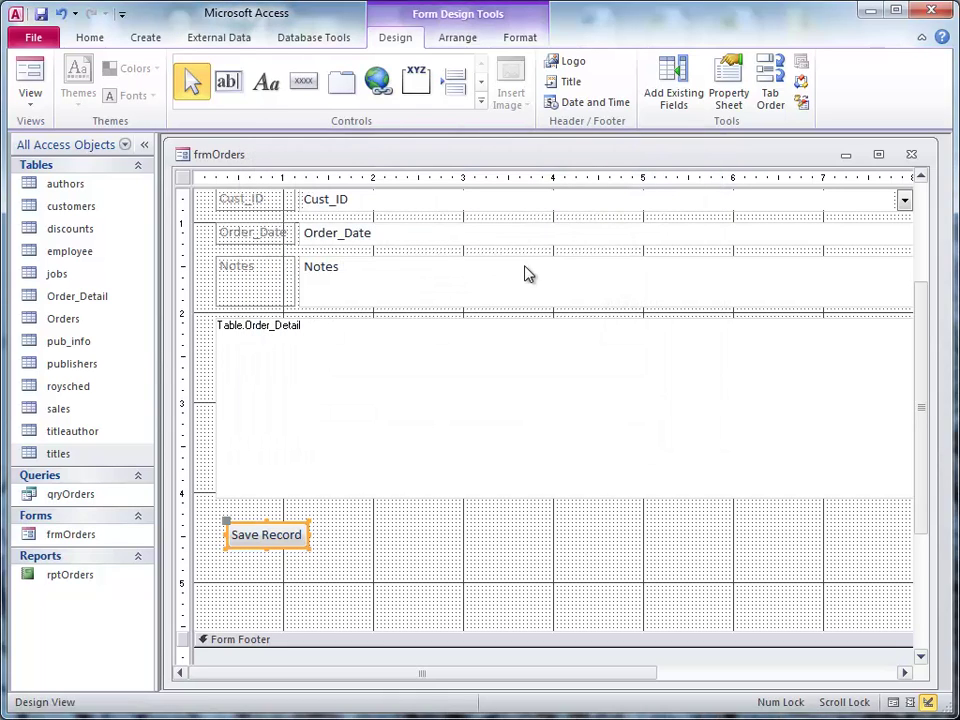
Draw a second command button beside Save Record with the Add New Record operation, the text label Add Record and the name cmdAdd
click(305, 86)
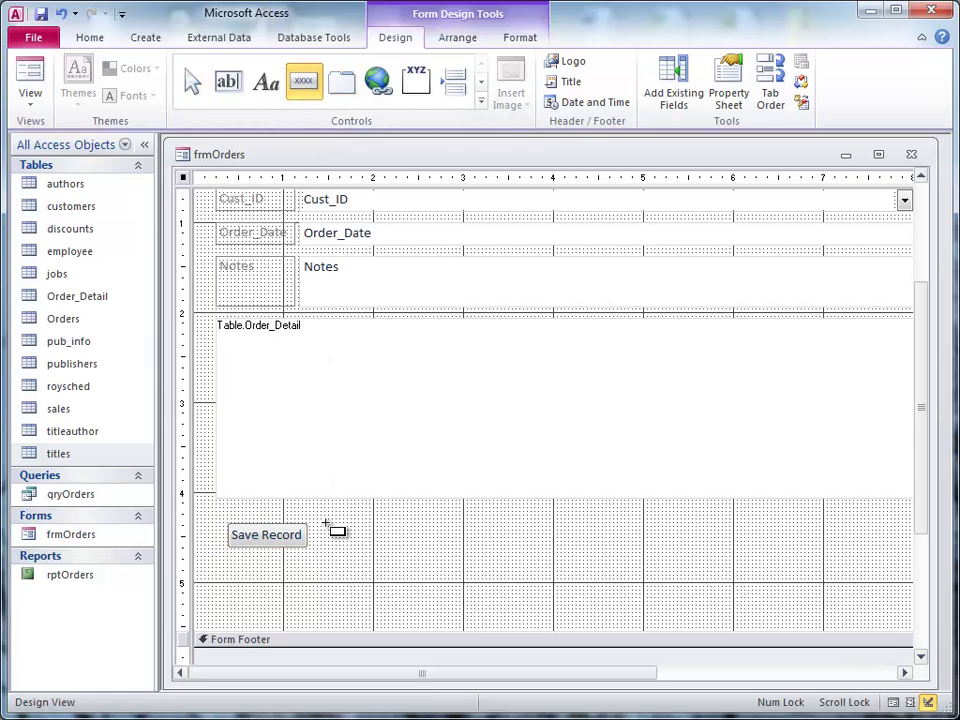
drag(324, 523, 442, 548)
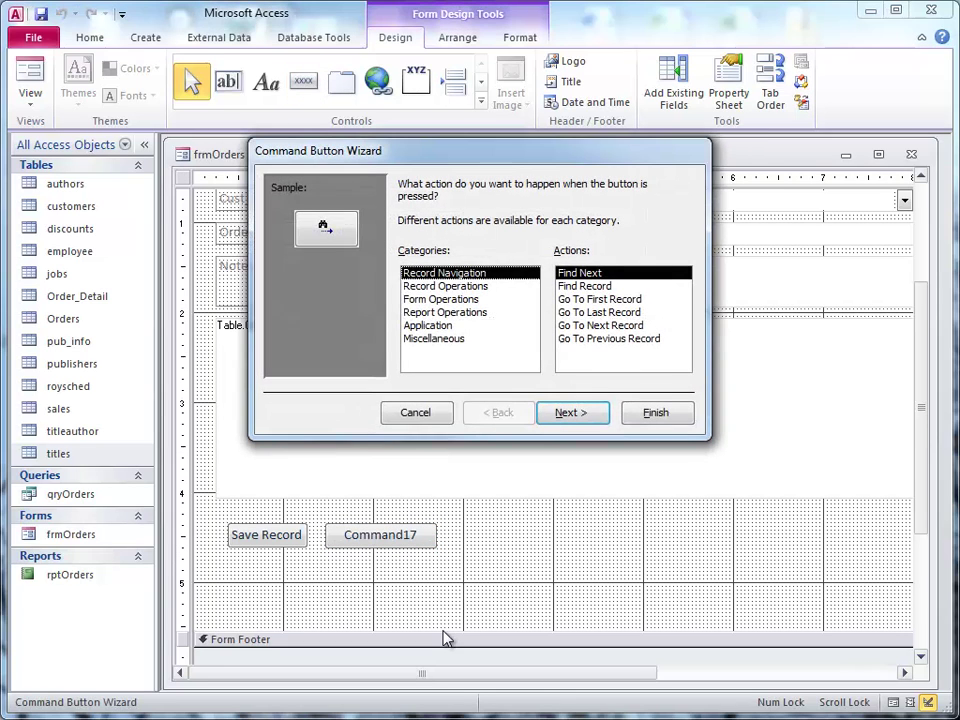
click(452, 287)
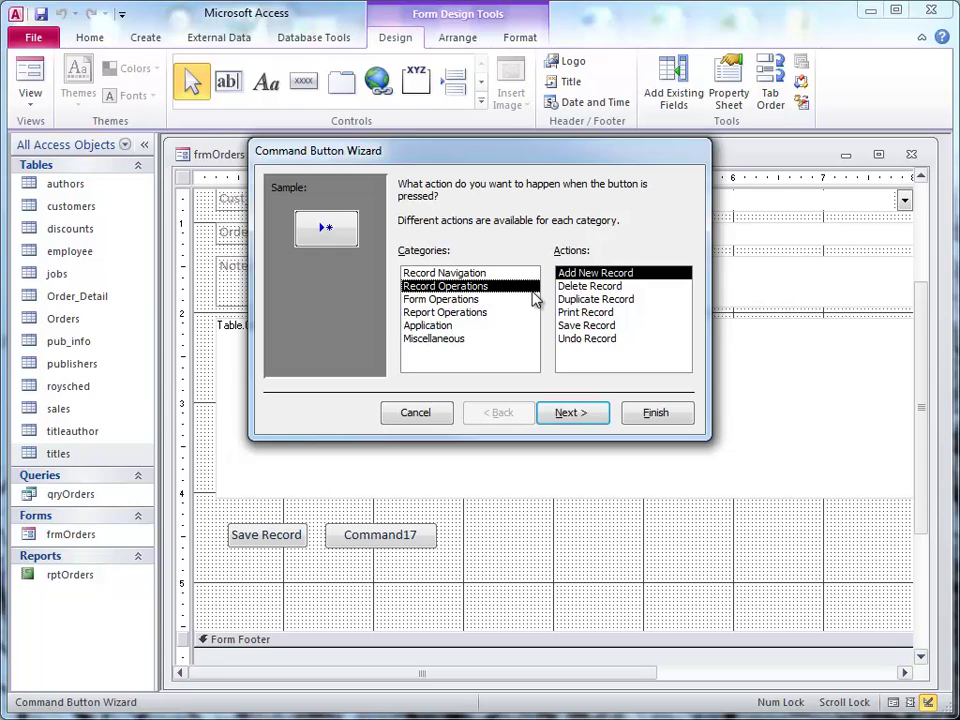
click(605, 274)
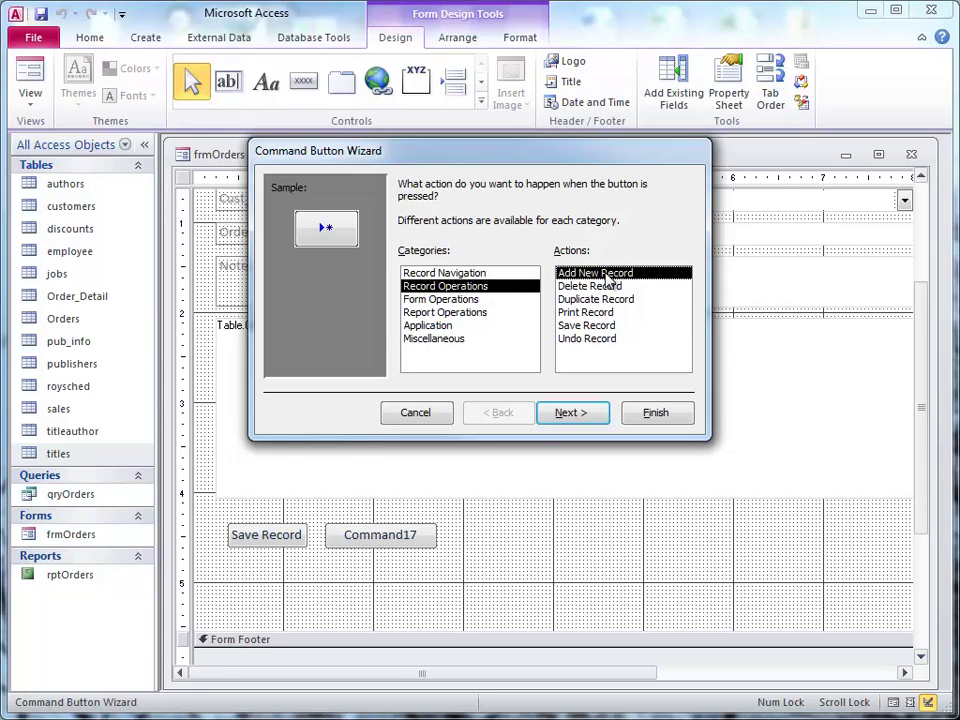
click(566, 413)
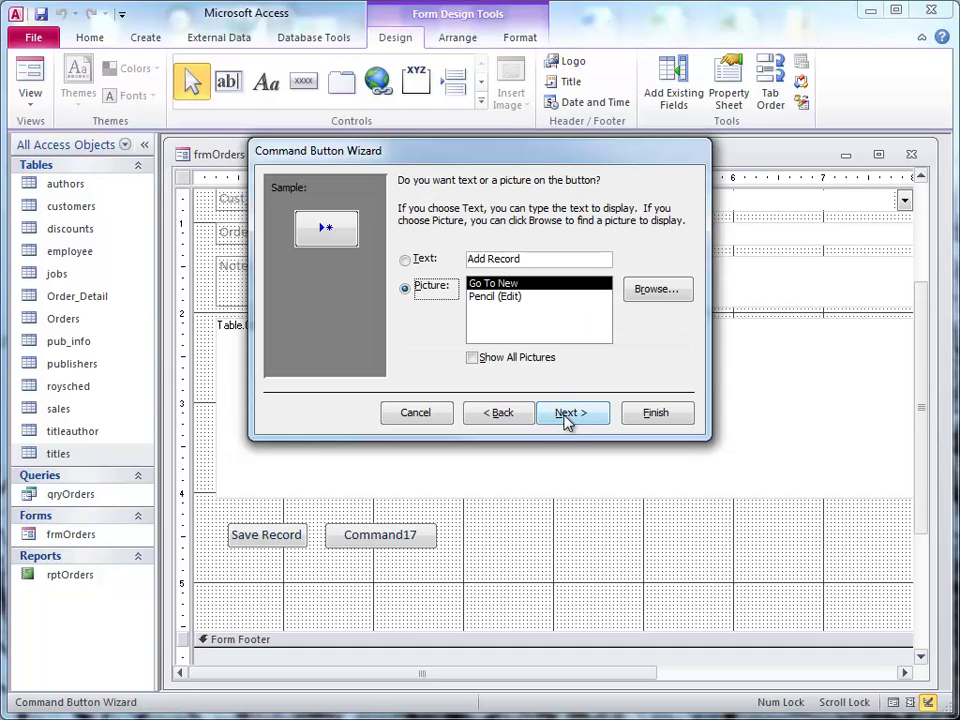
click(406, 262)
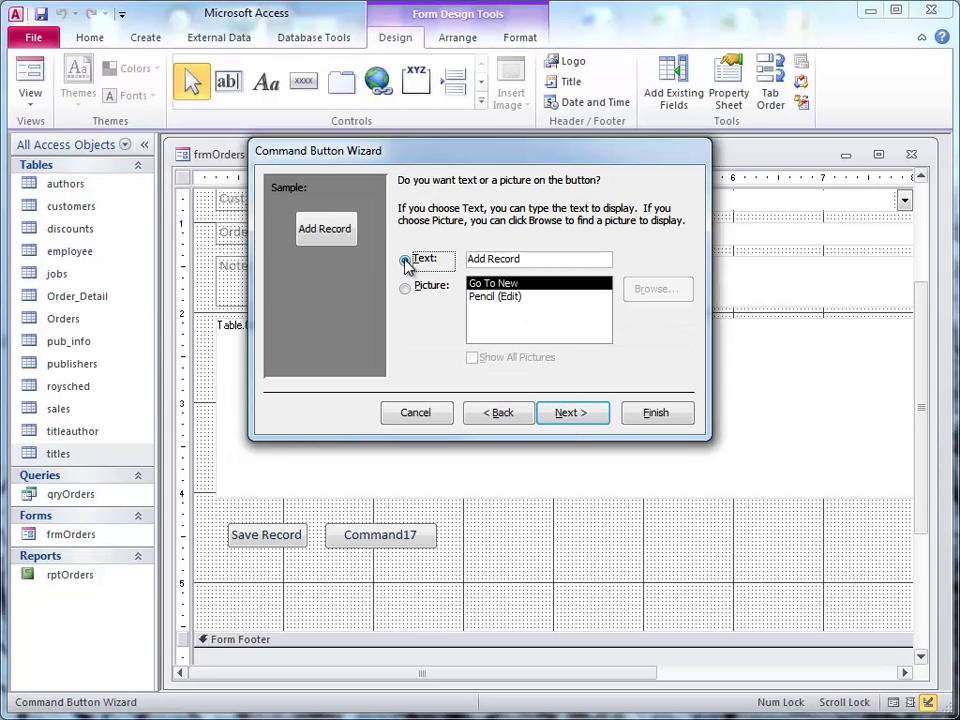
click(570, 418)
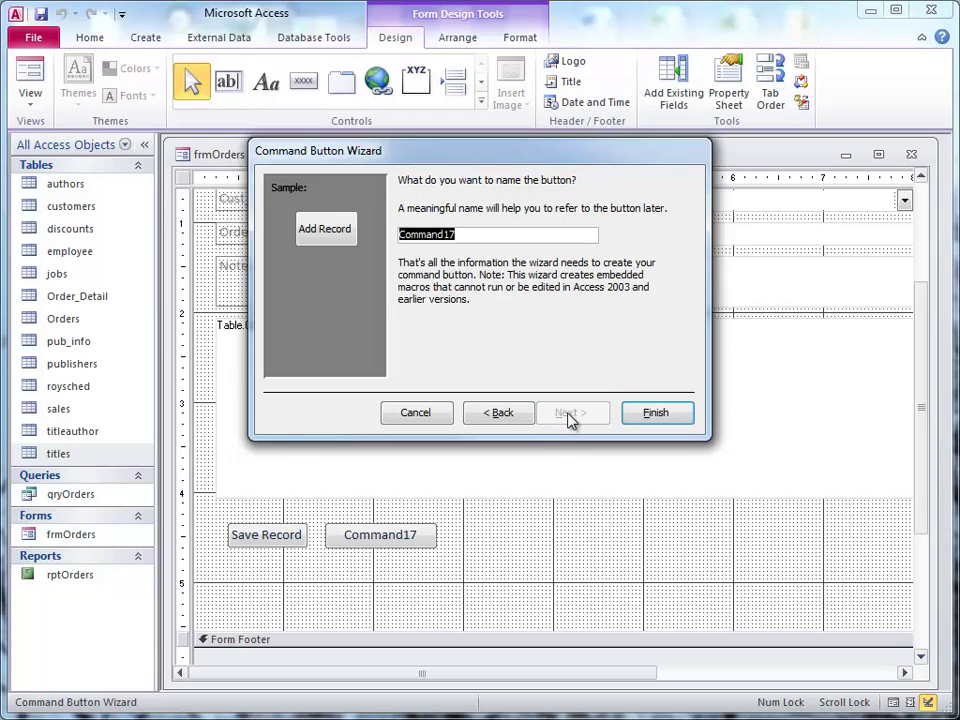
text(cmdAdd)
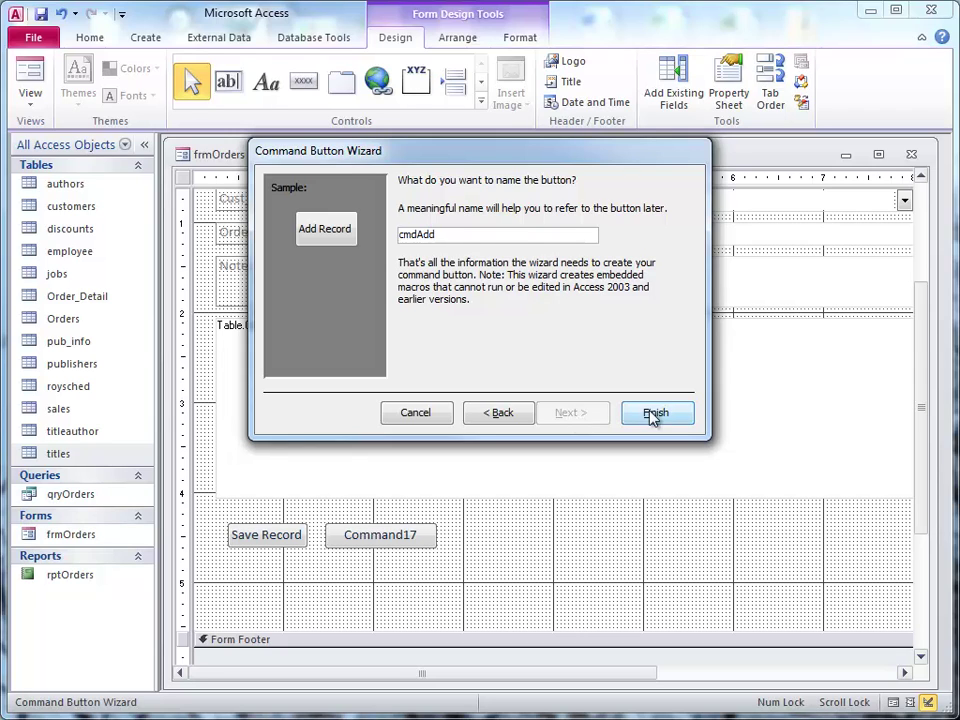
click(674, 418)
click(395, 582)
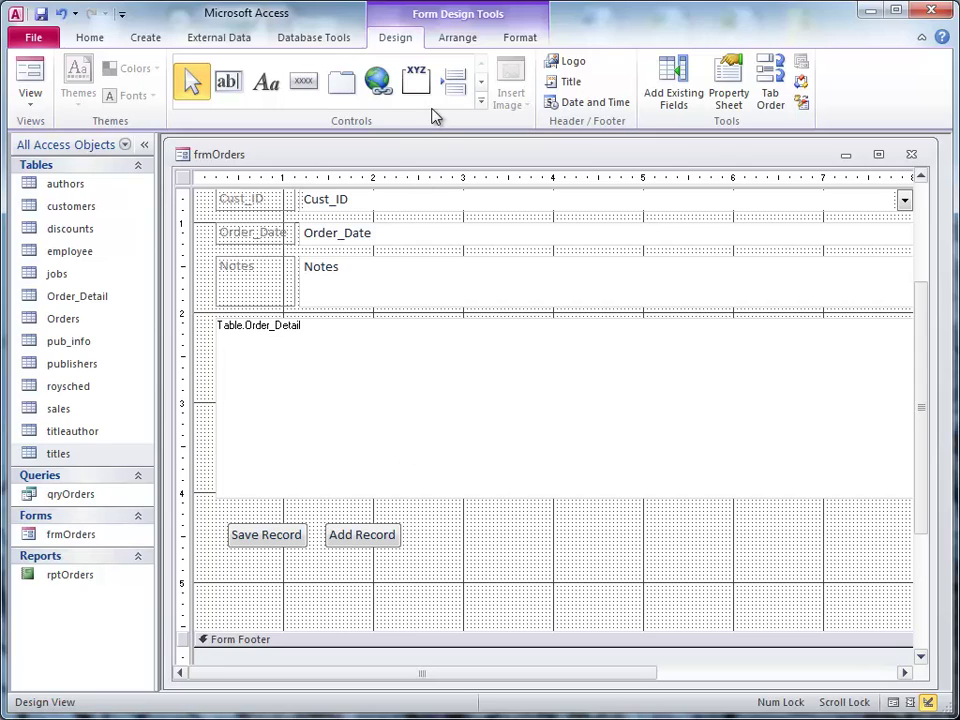
Save the frmOrders design and switch the form to Form View
right_click(435, 156)
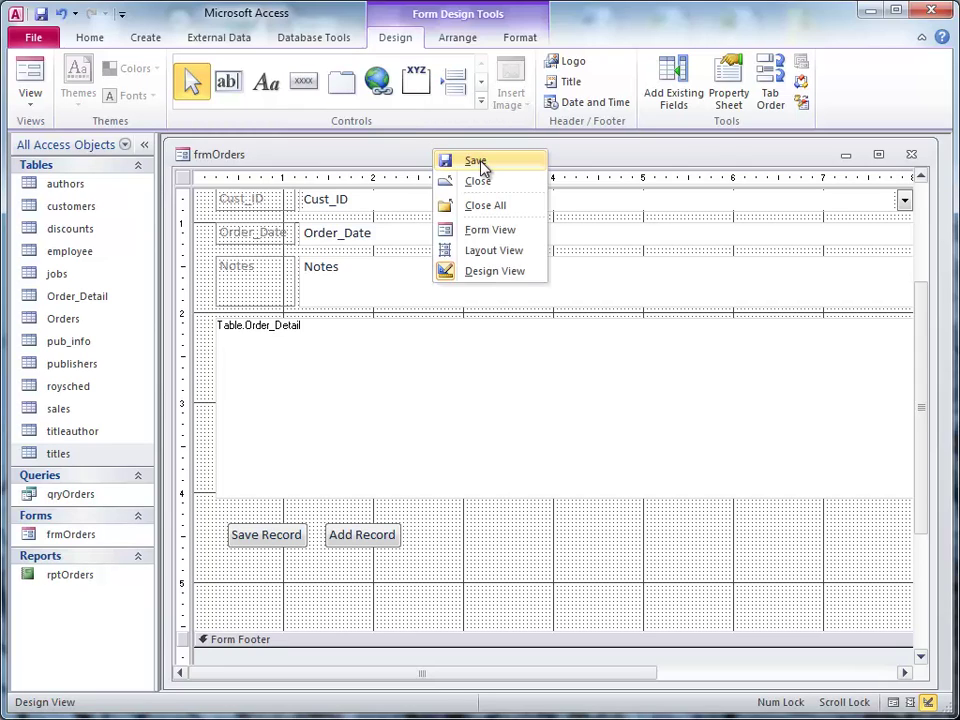
click(477, 162)
right_click(488, 154)
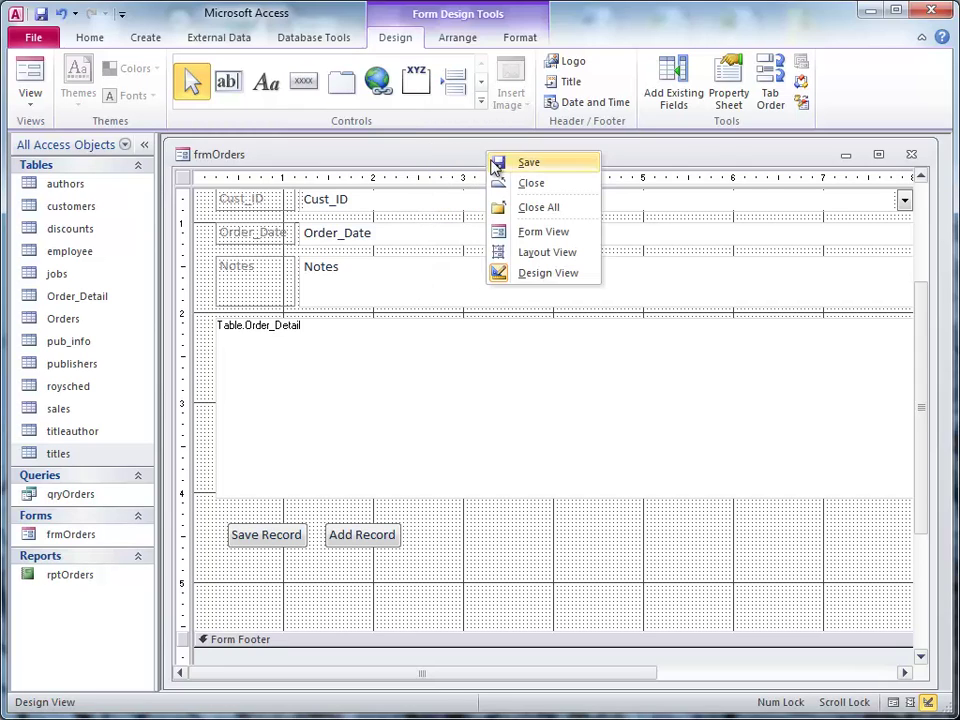
click(547, 233)
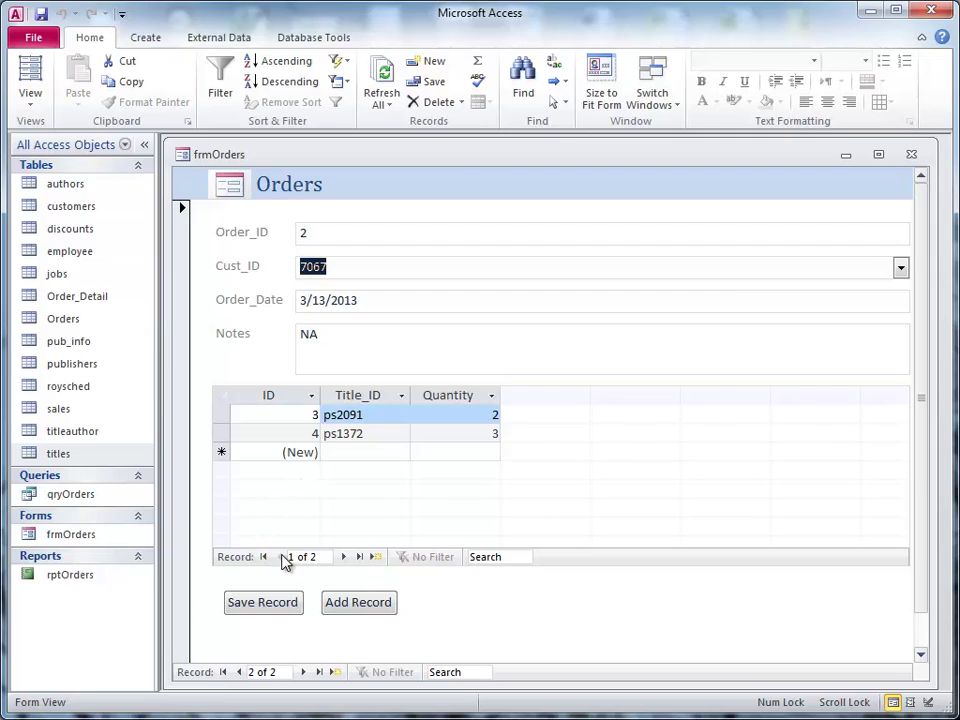
Start a new order with the Add Record button, choosing customer Doc-U-Mat: Quality Laundry and Books and order date 3/13/2013
click(355, 603)
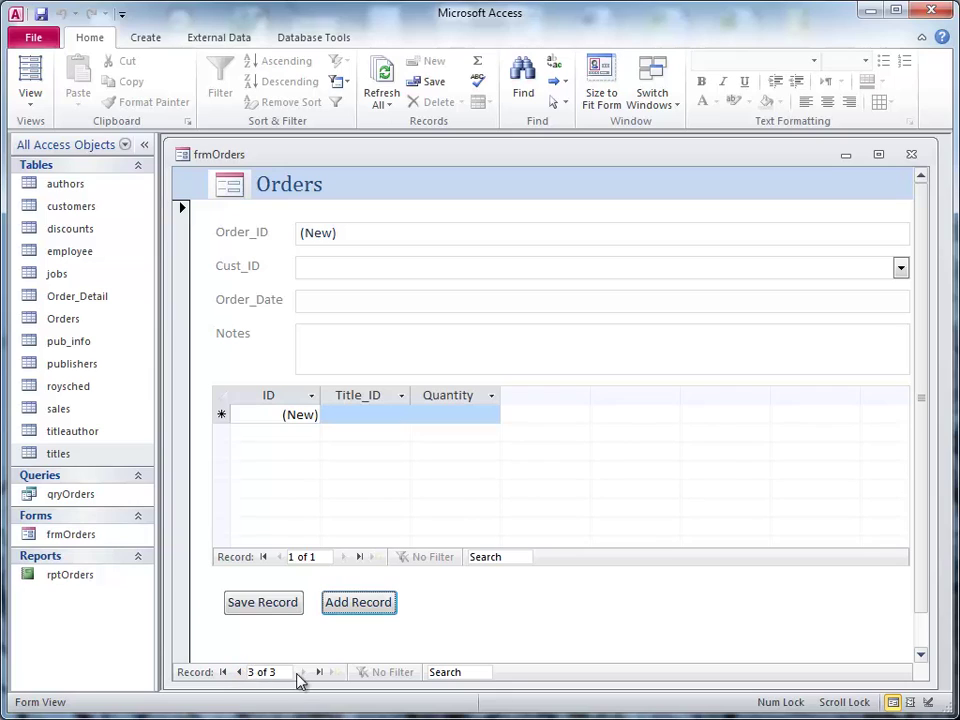
click(901, 266)
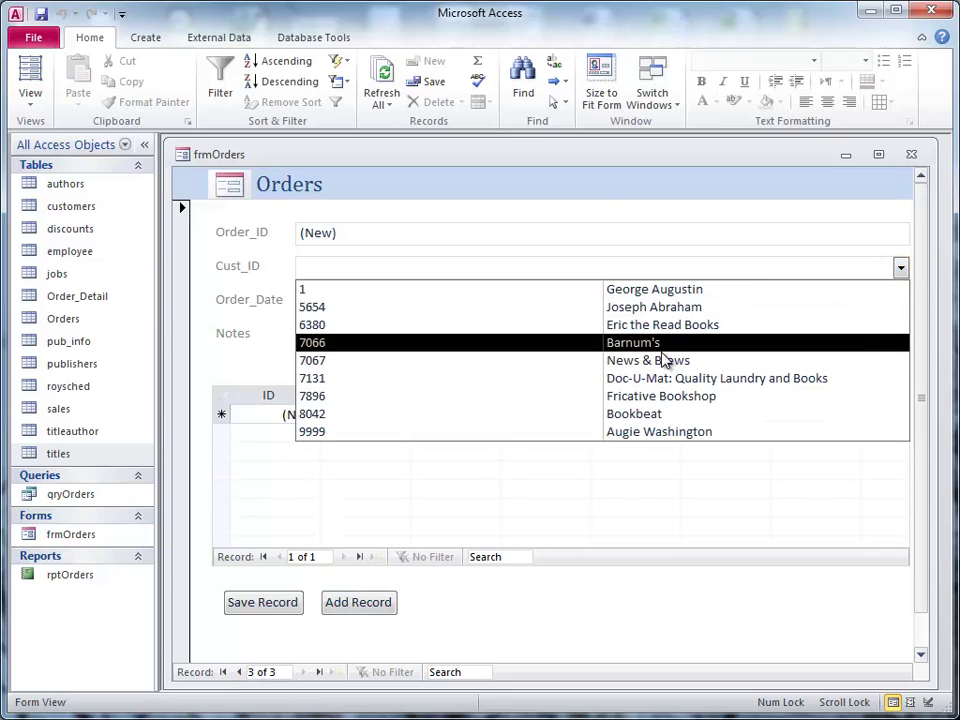
click(656, 377)
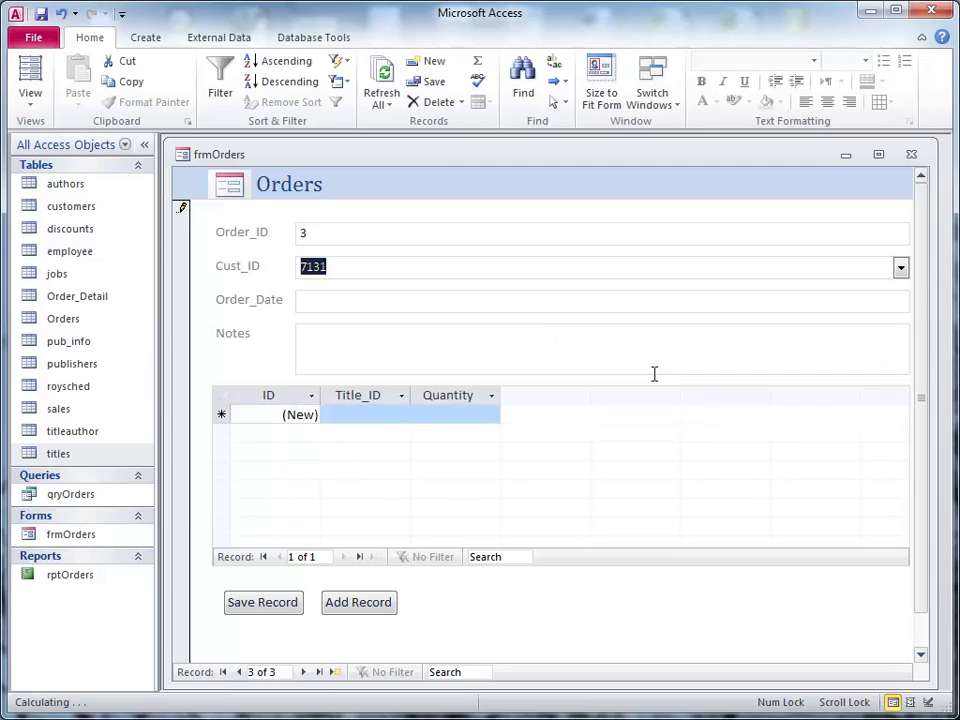
click(345, 300)
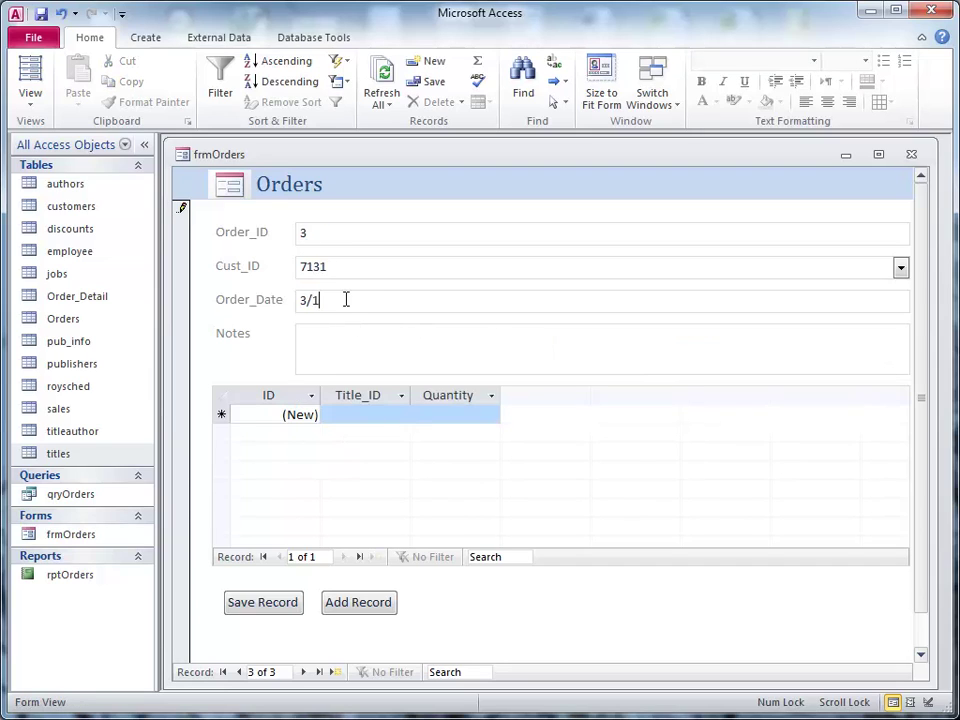
text(3/13/2013)
Add order lines for titles PS7777 and ps3333 with quantity 3 each, and save the order with the form's Save Record button
click(377, 414)
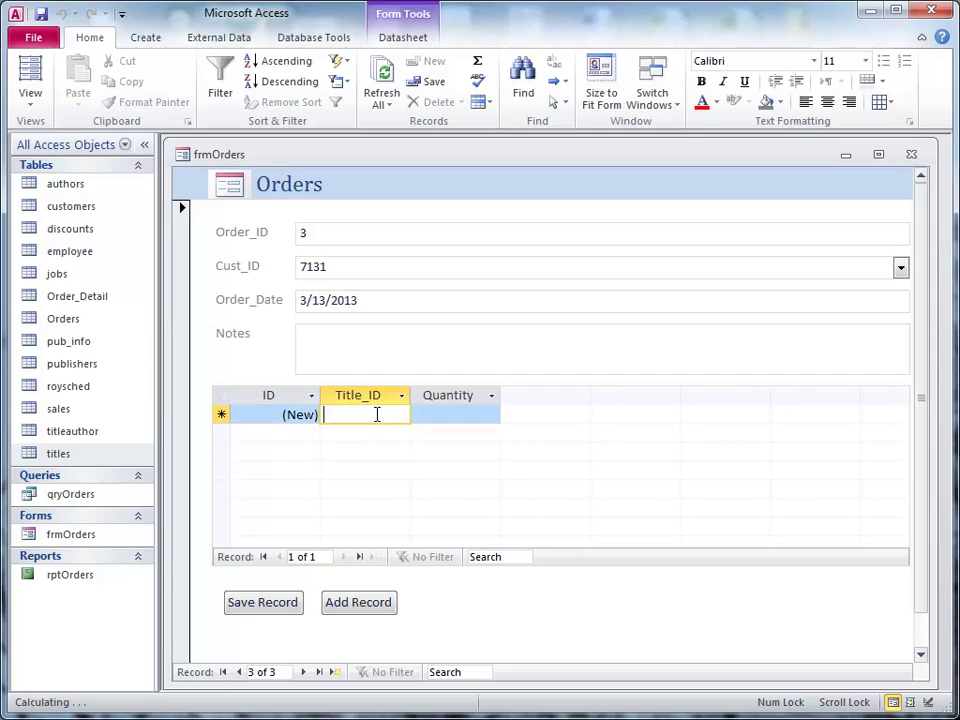
text(PS7777)
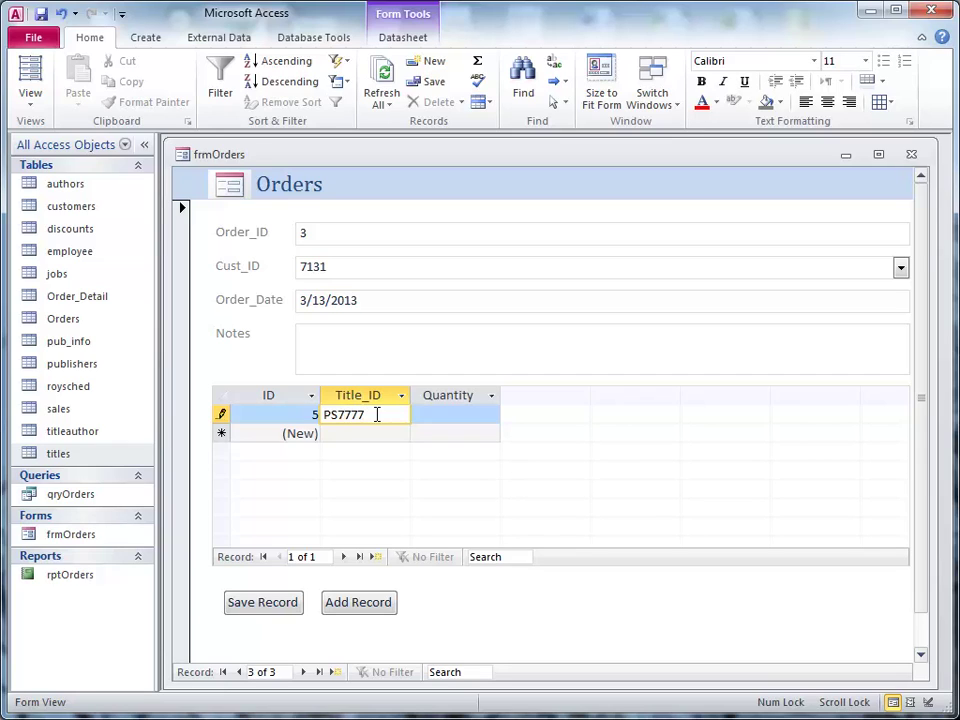
click(425, 414)
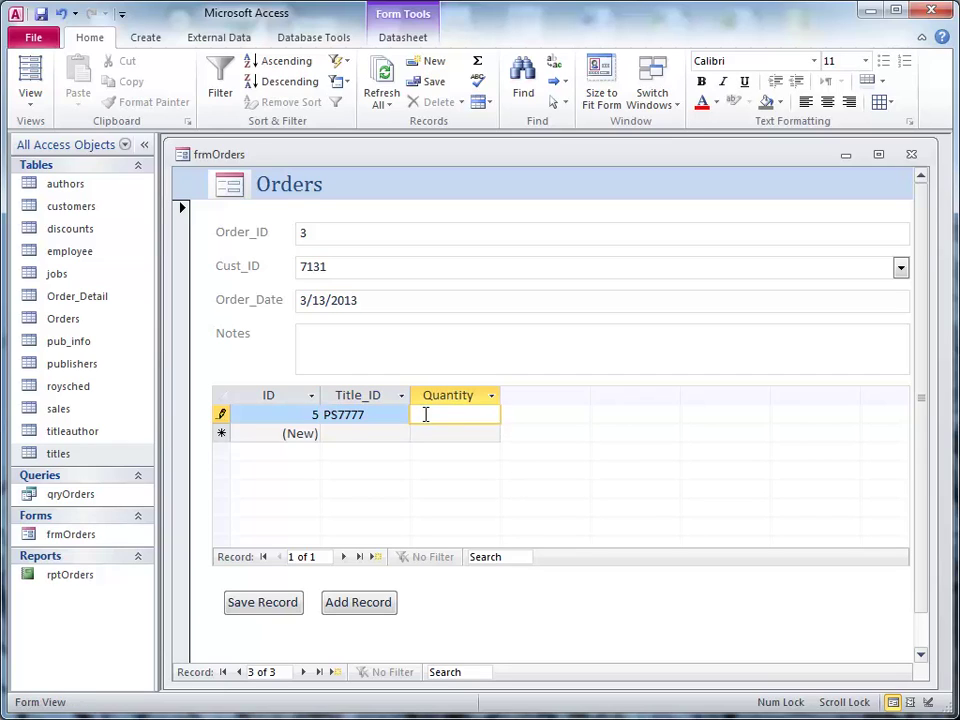
click(355, 430)
text(ps3333)
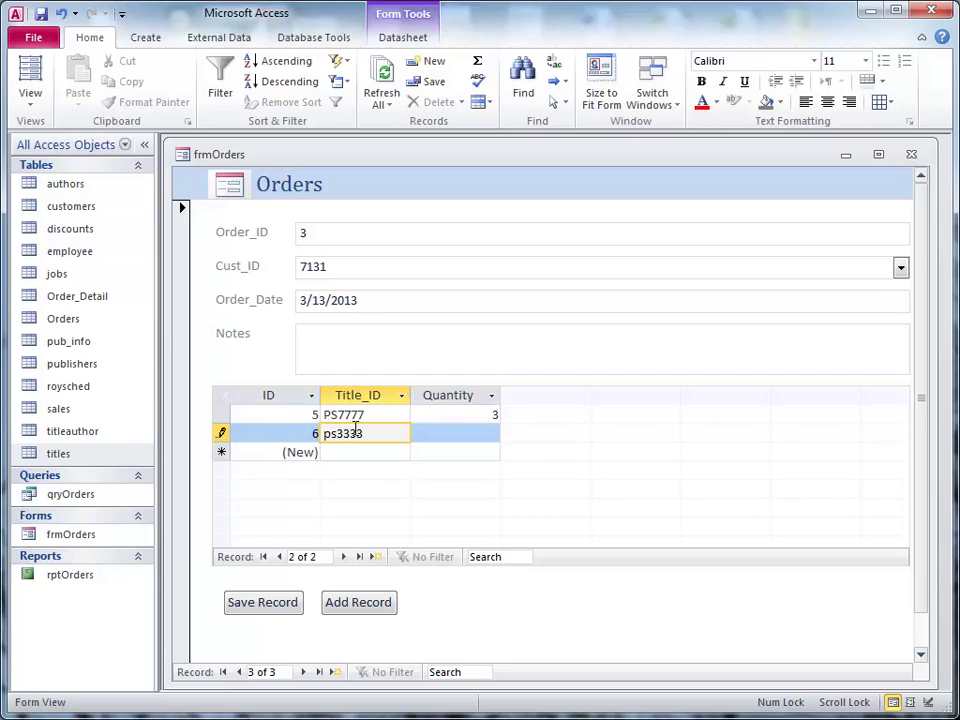
click(446, 431)
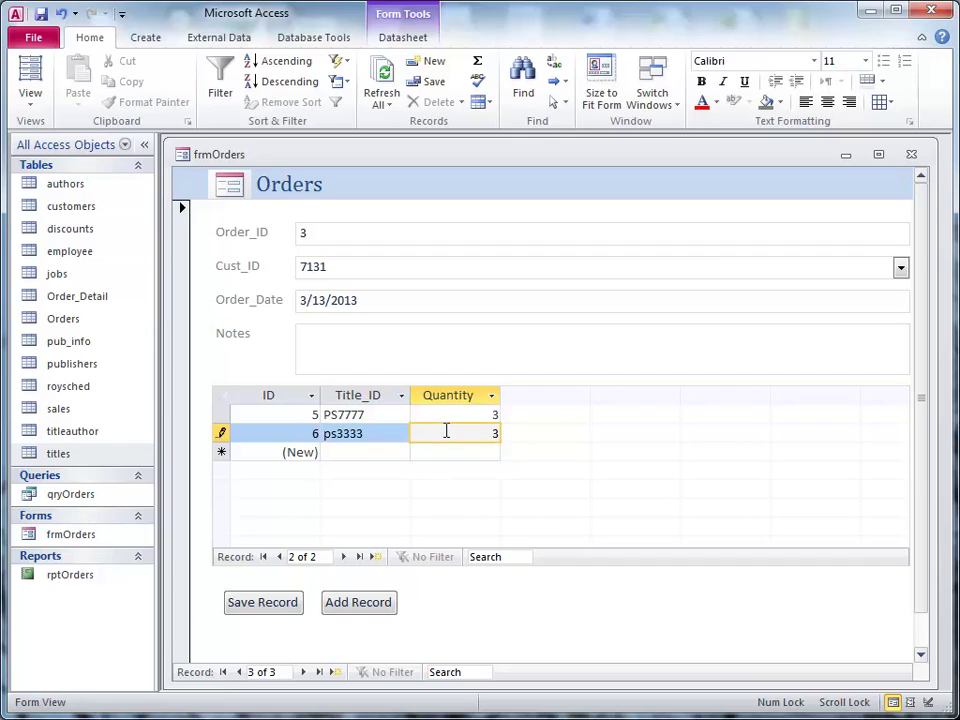
click(448, 454)
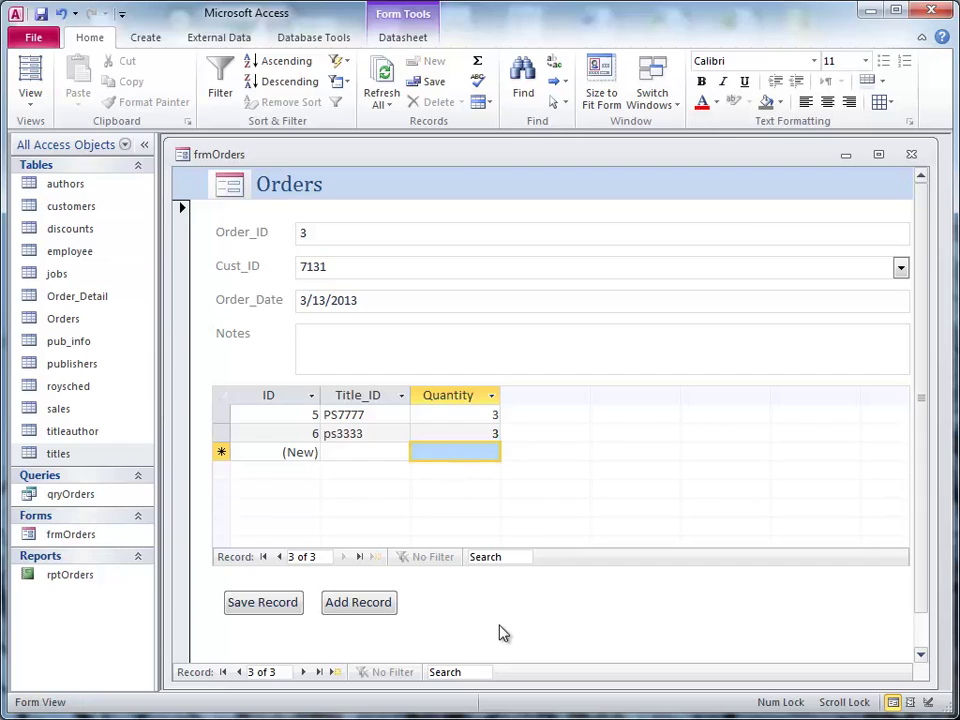
click(281, 613)
click(281, 613)
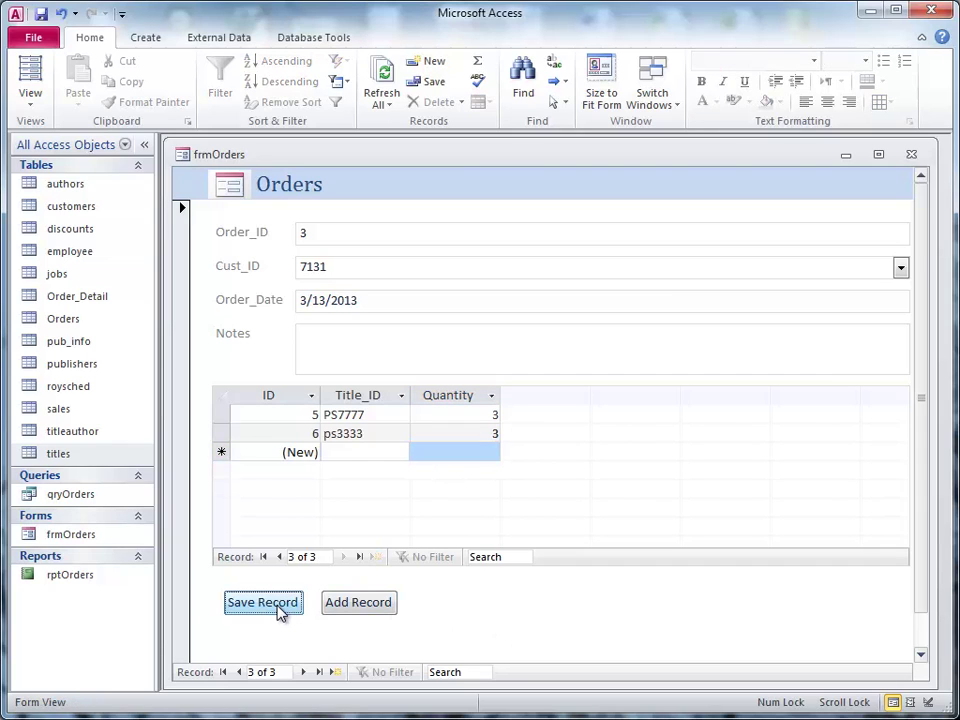